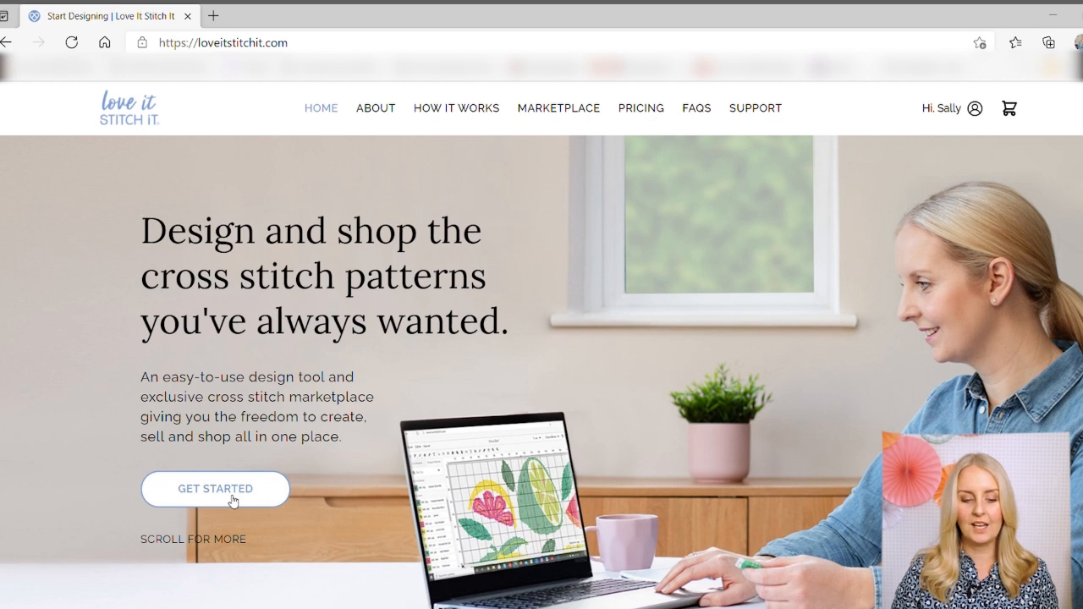
# Step: Start a new cross stitch design and name it "Create"
pyautogui.click(232, 499)
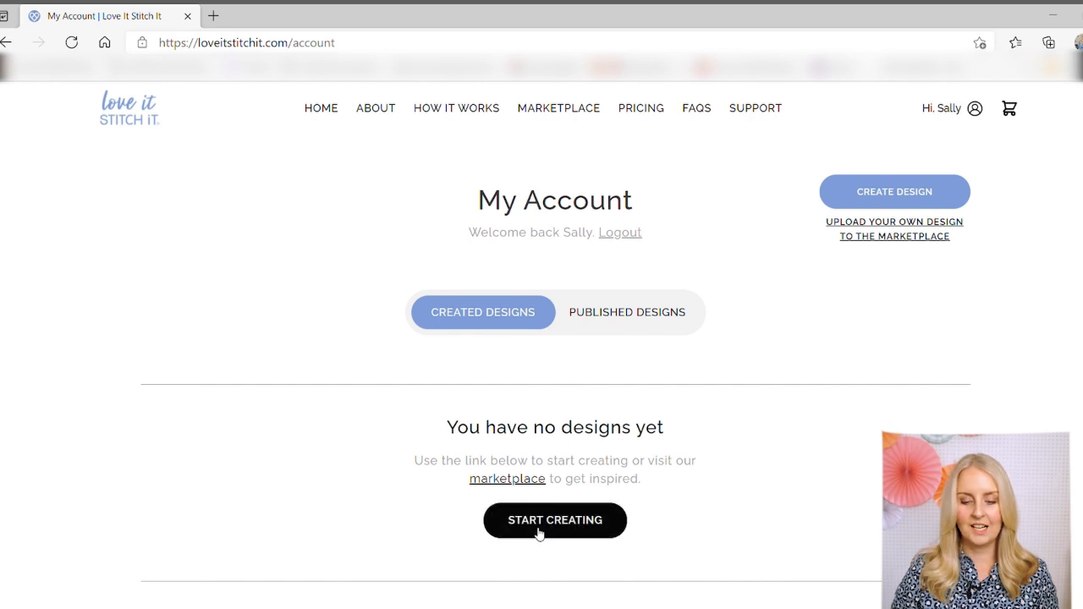
pyautogui.click(573, 521)
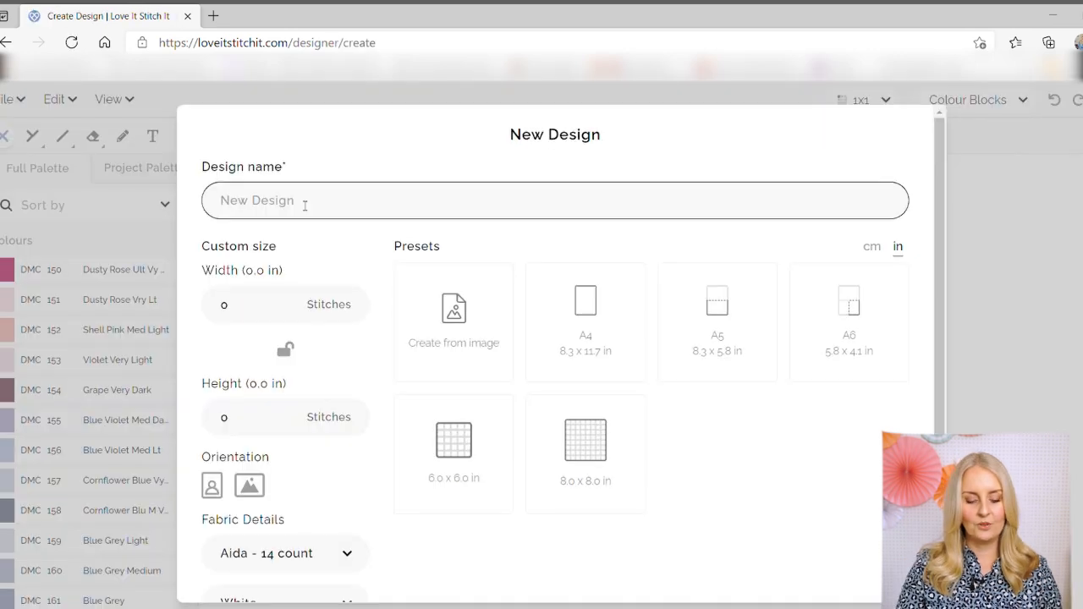
pyautogui.write('Create')
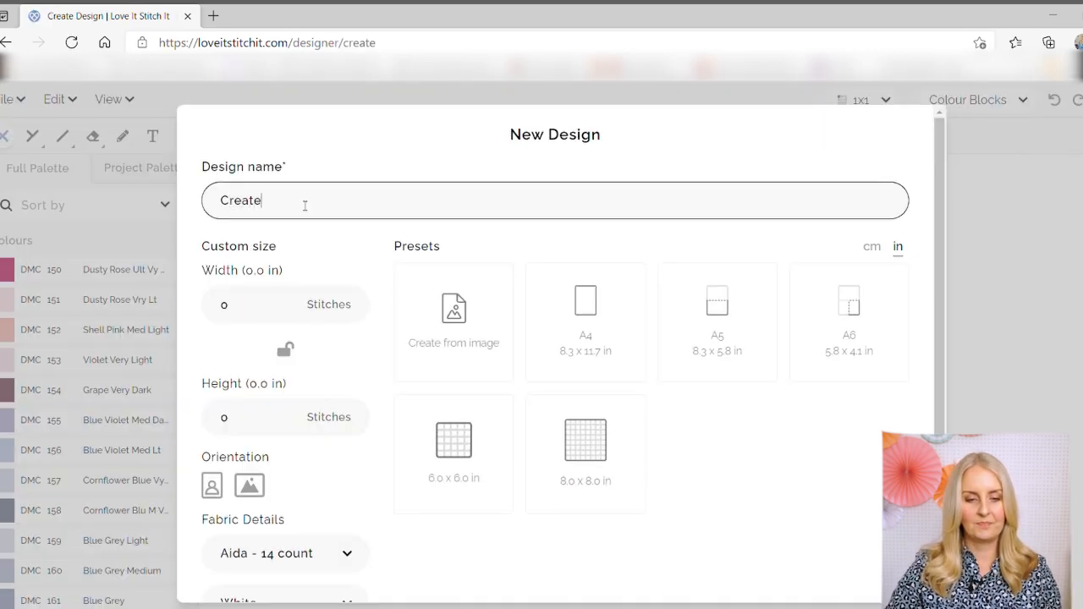
pyautogui.press('Tab')
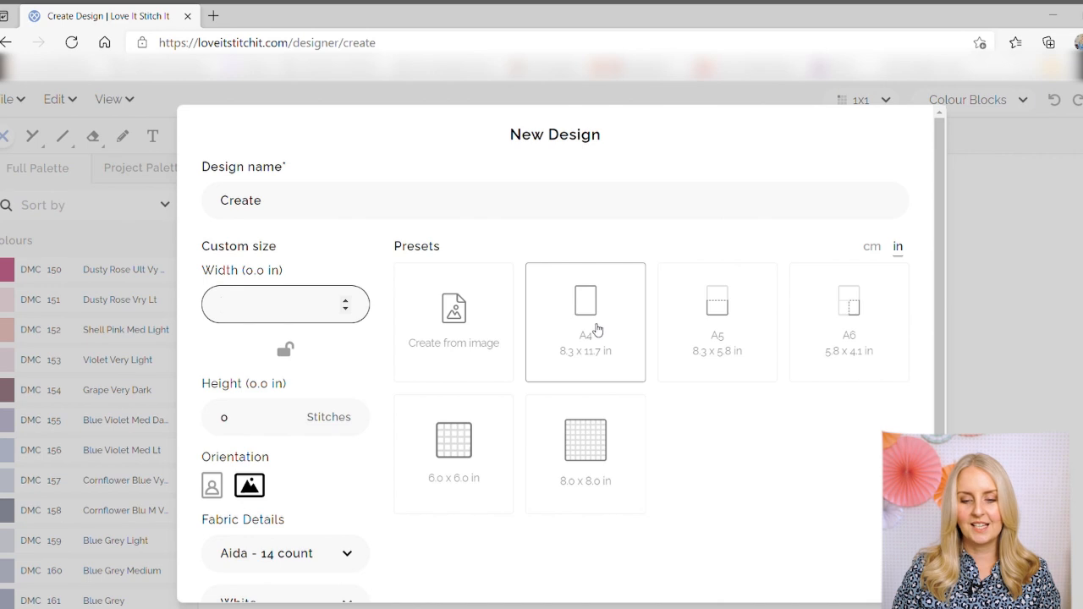
# Step: Apply the A4 preset with sizes in inches and create the blank design
pyautogui.click(597, 329)
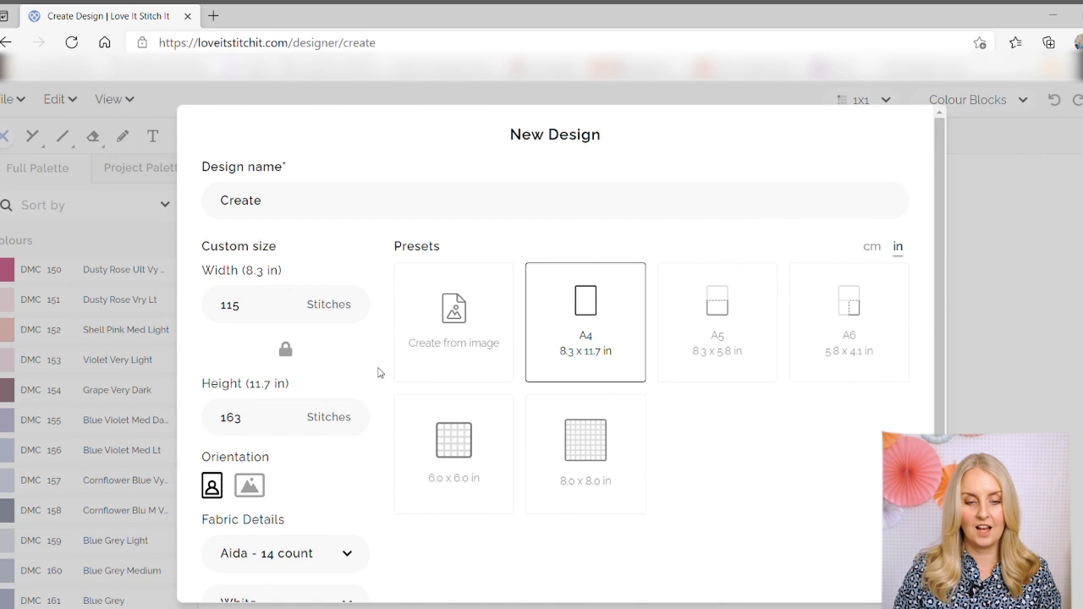
pyautogui.click(872, 248)
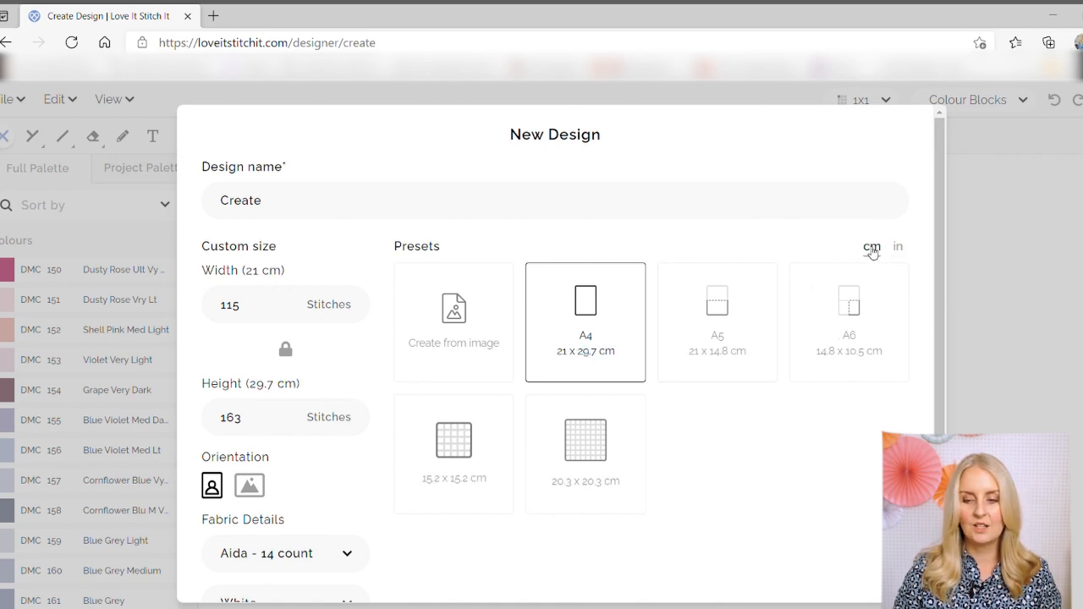
pyautogui.click(899, 247)
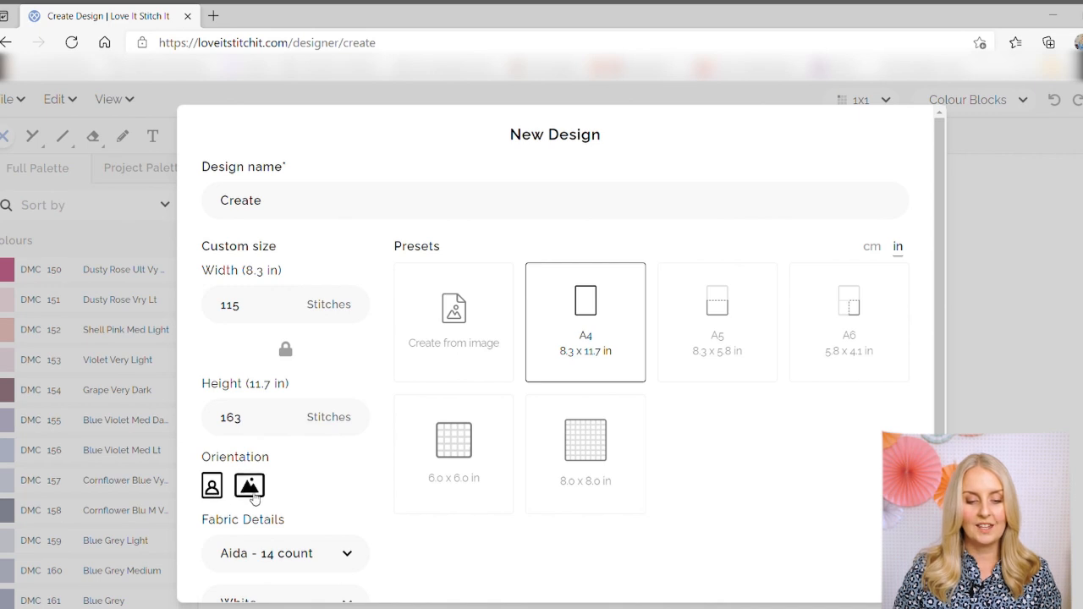
pyautogui.scroll(-3, 909, 394)
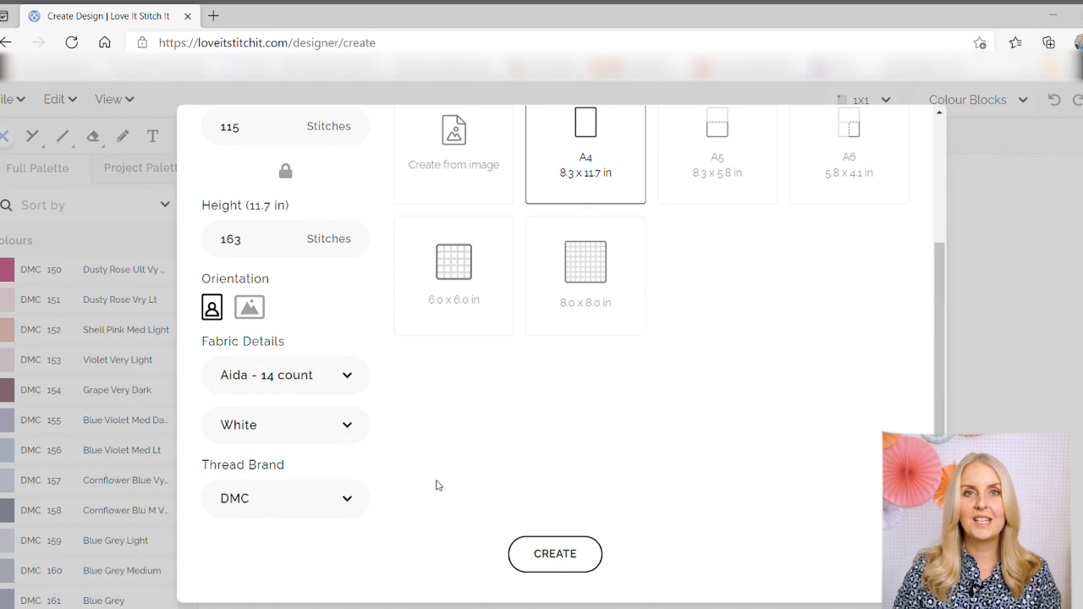
pyautogui.click(566, 558)
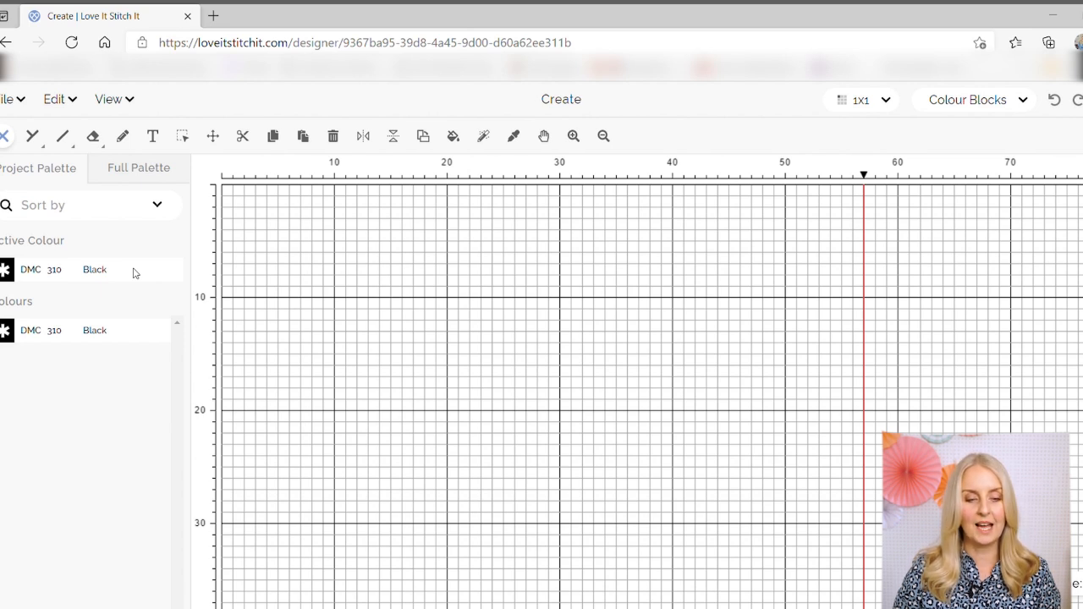
# Step: Find thread DMC 3766 Peacock Blue Light in the full palette and add it to the project palette
pyautogui.click(140, 170)
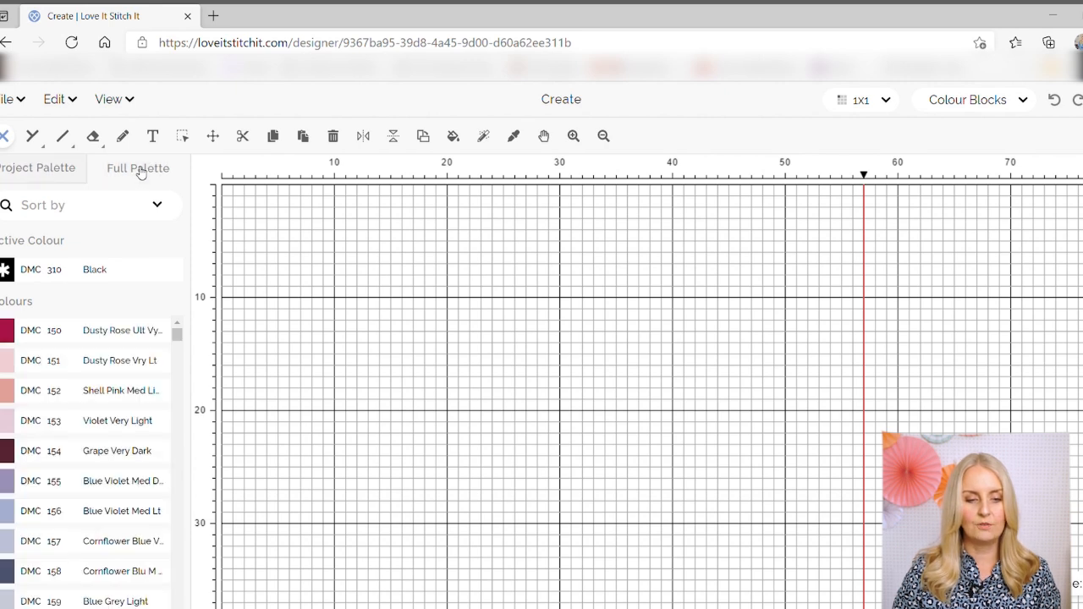
pyautogui.click(91, 209)
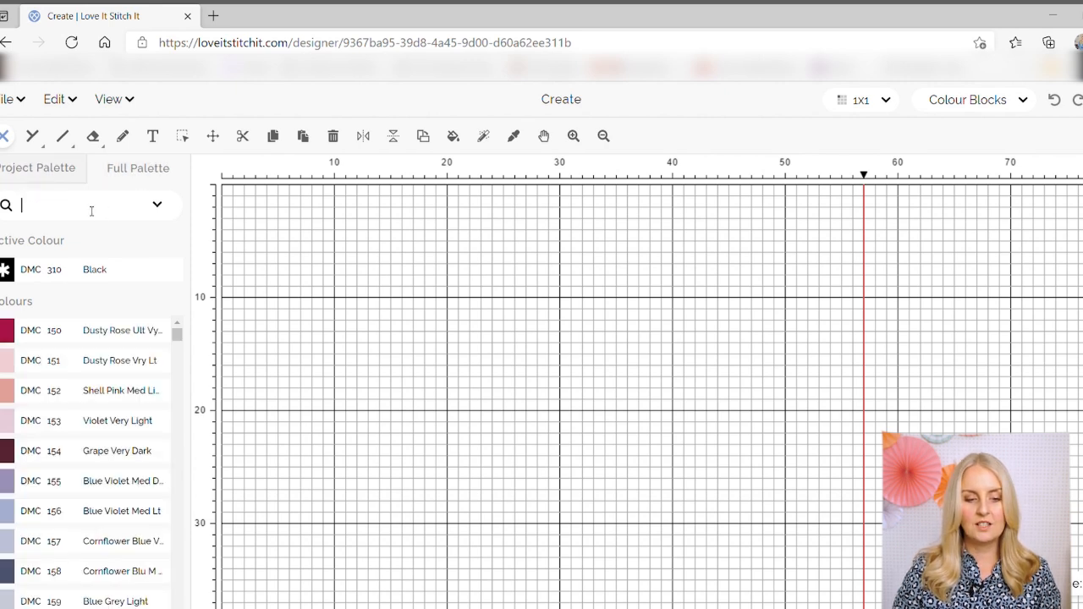
pyautogui.write('3766')
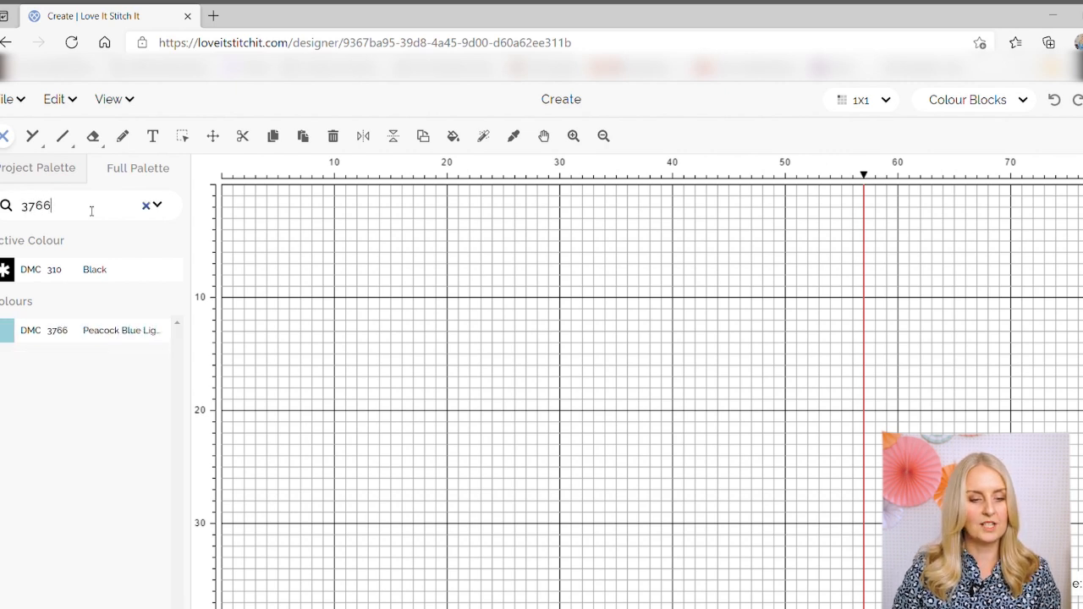
pyautogui.click(113, 331)
pyautogui.click(138, 174)
pyautogui.click(53, 175)
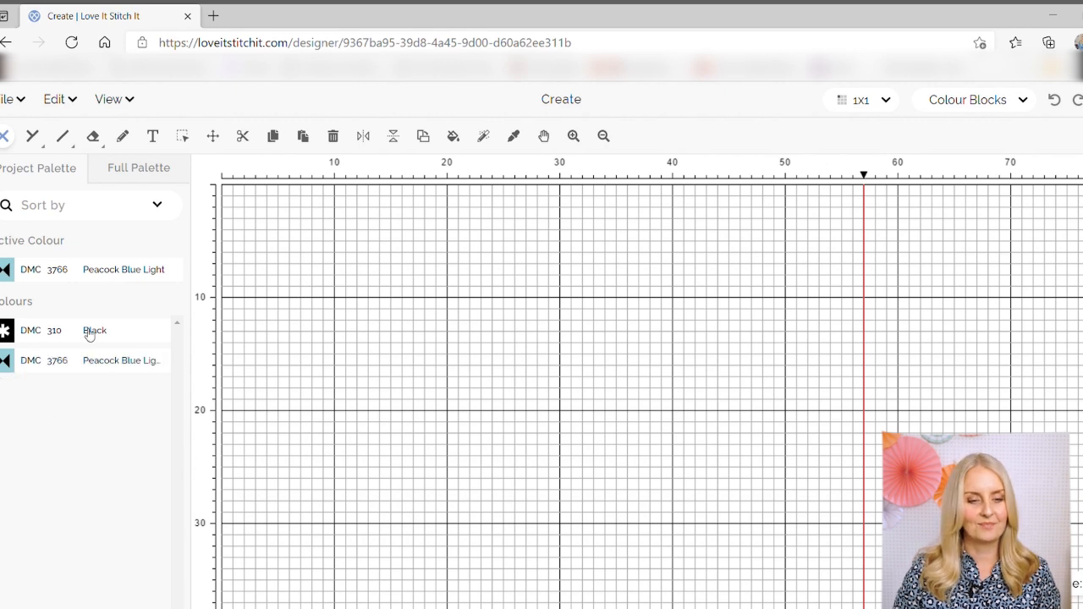
# Step: Find thread DMC 3806 Cyclamen Pink Light in the full palette and add it to the project palette
pyautogui.click(136, 169)
pyautogui.write('3766')
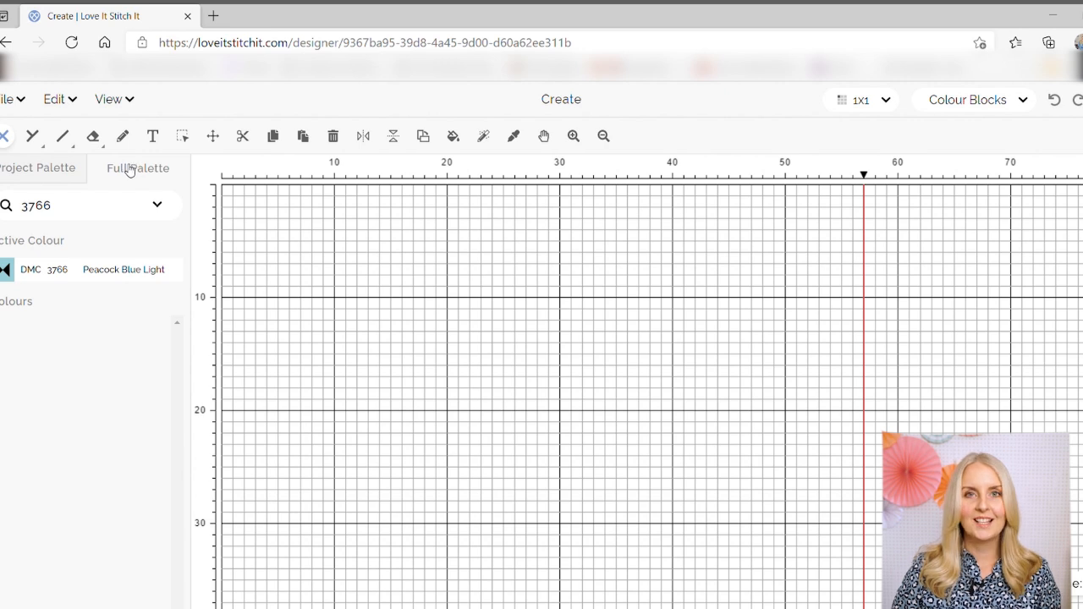
pyautogui.moveTo(73, 211); pyautogui.dragTo(2, 223)
pyautogui.write('3806')
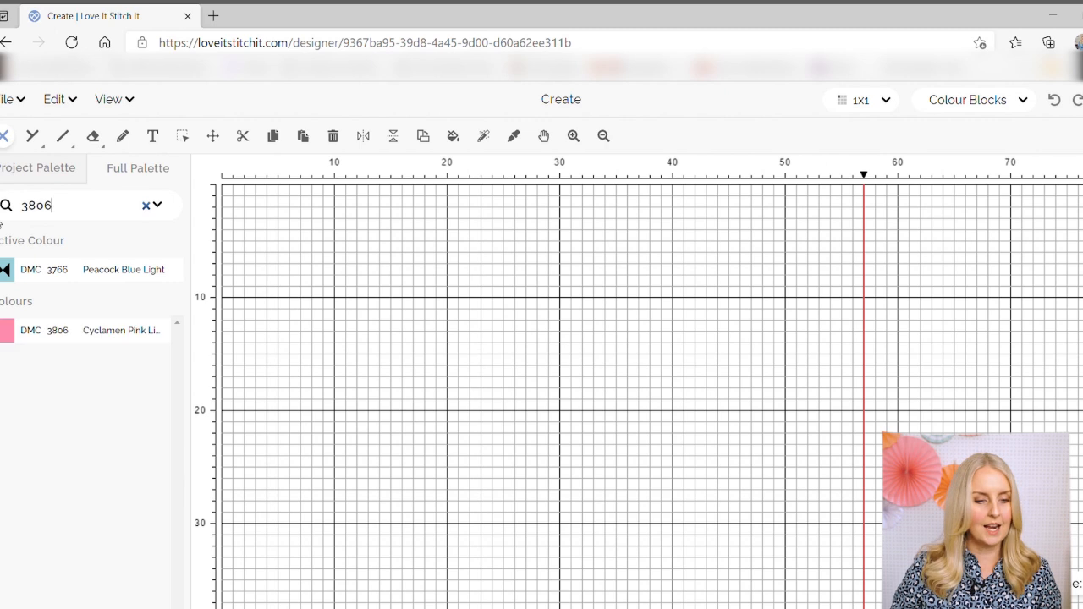
pyautogui.click(115, 331)
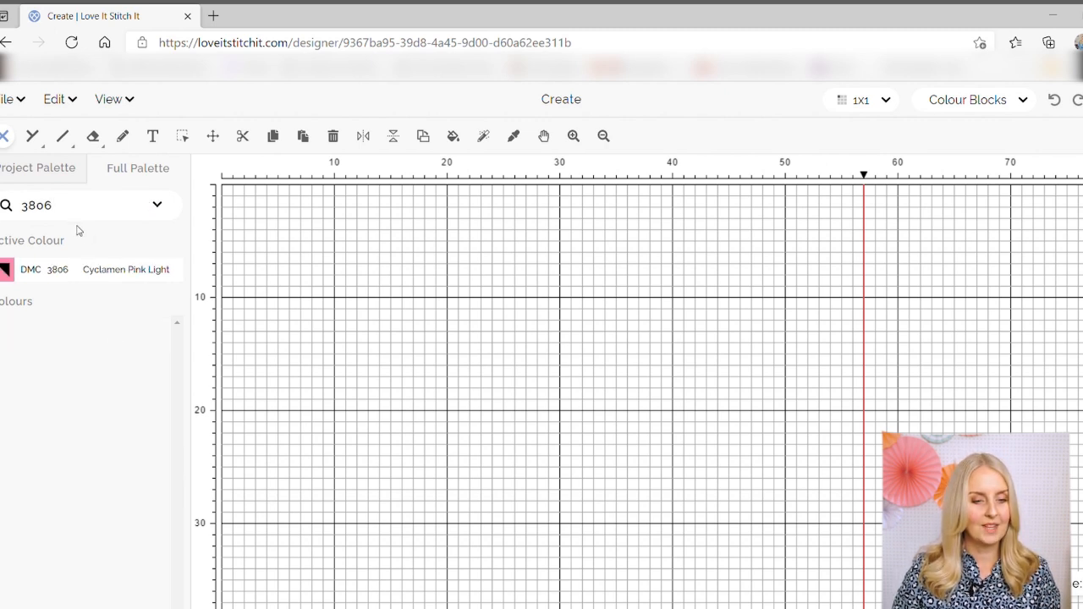
# Step: Find thread DMC 3705 Melon Dark and add it to the project palette
pyautogui.doubleClick(46, 210)
pyautogui.write('3705')
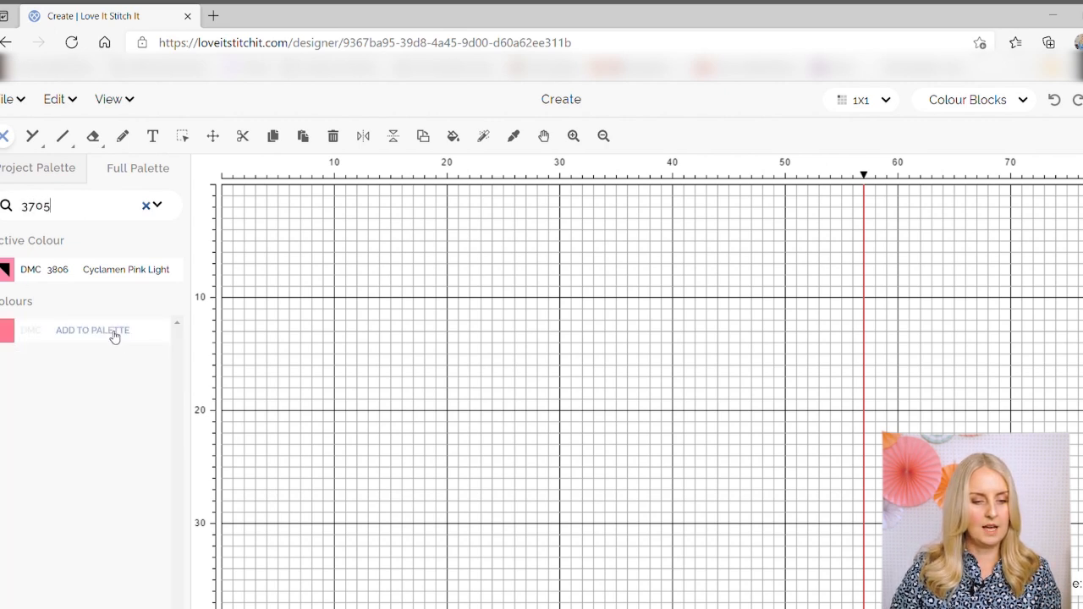
pyautogui.click(107, 331)
# Step: Add thread DMC 906 Parrot Green Md to the project colours and show the project palette
pyautogui.hotkey('ctrl', 'a')
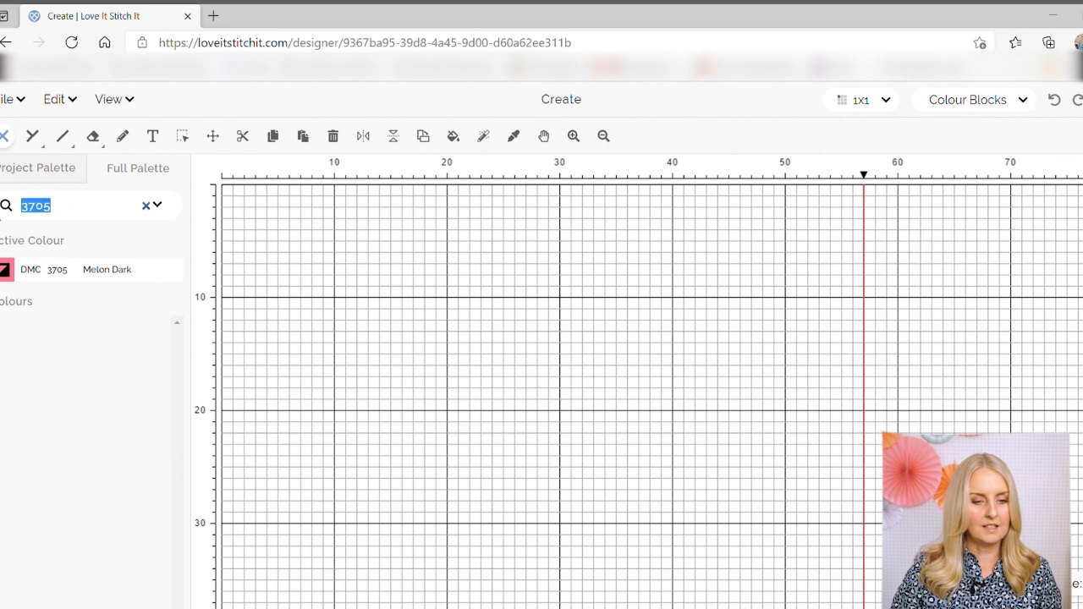
pyautogui.write('906')
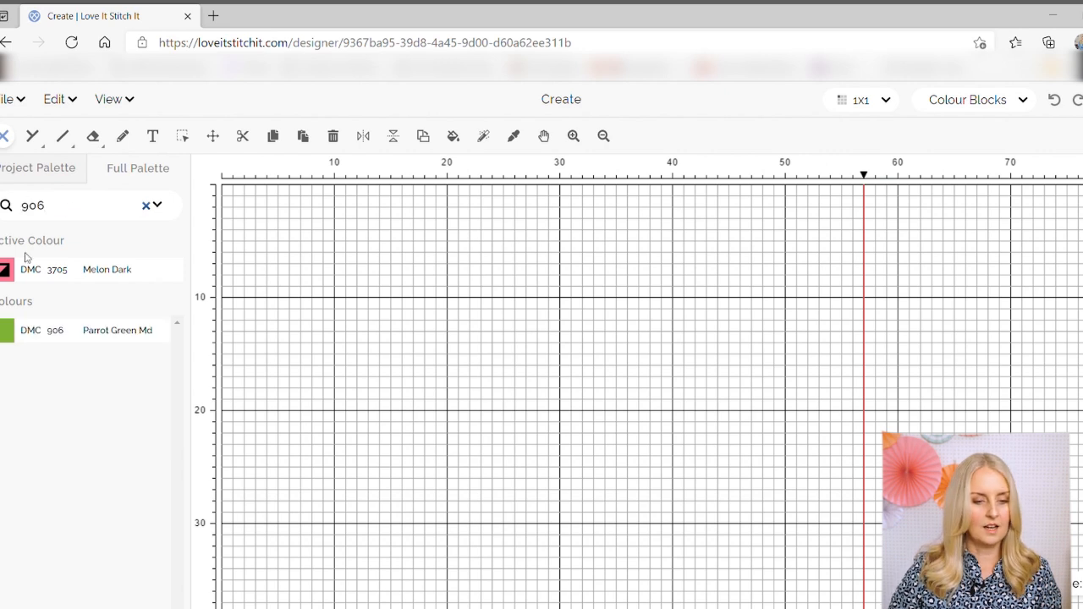
pyautogui.click(110, 331)
pyautogui.click(38, 169)
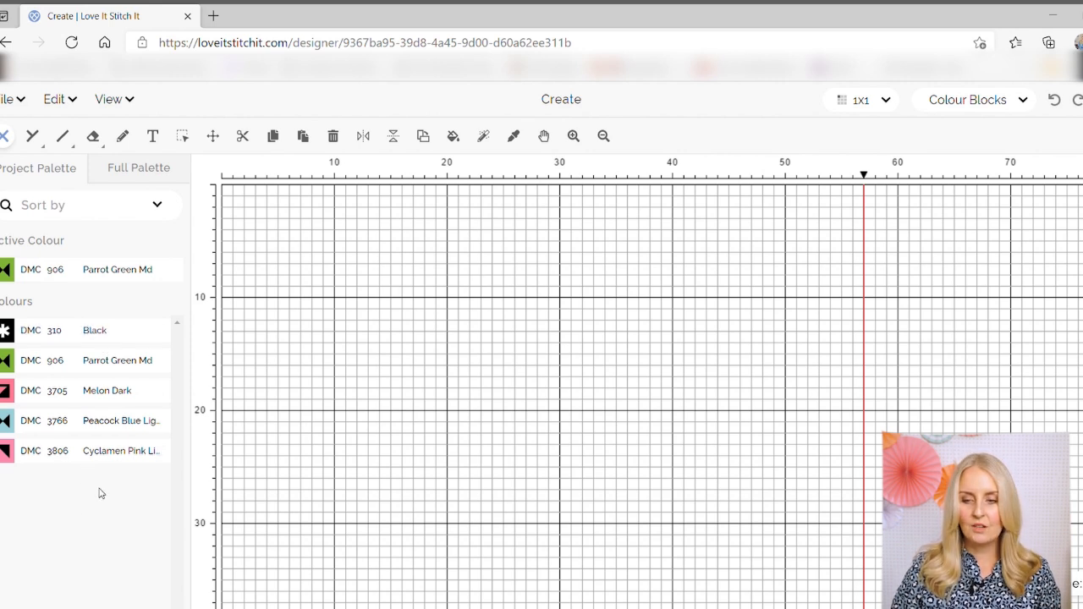
# Step: Start a text element in the Shadows Into Light font reading "create"
pyautogui.click(604, 136)
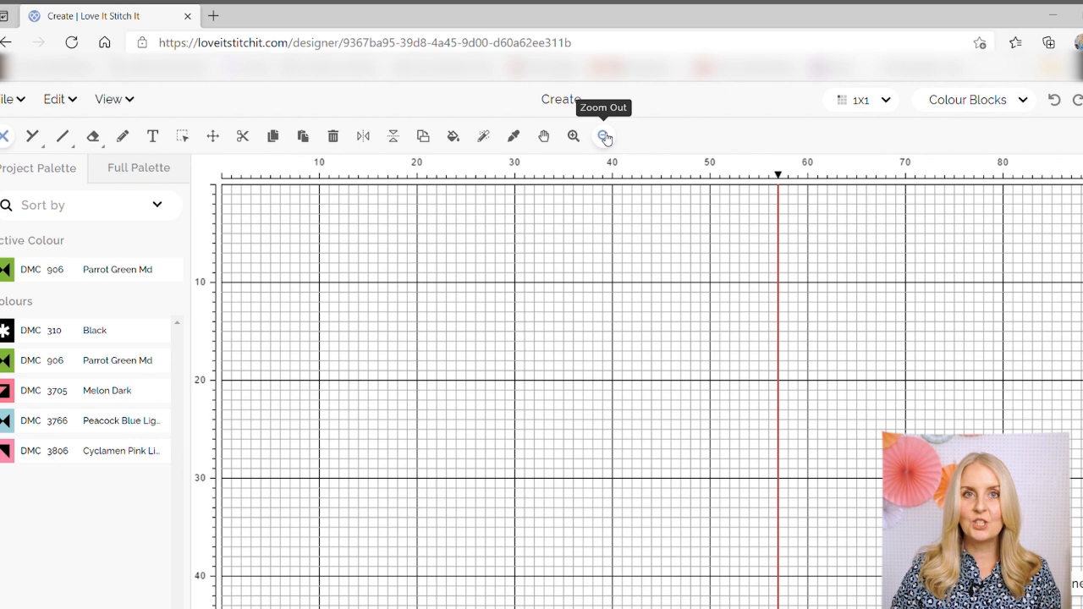
pyautogui.click(605, 137)
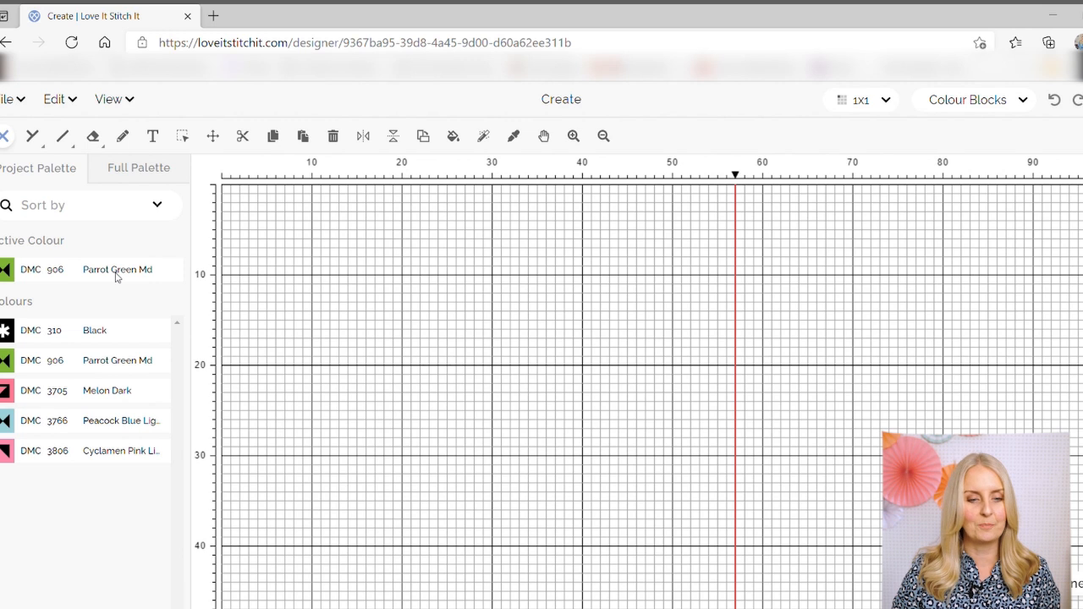
pyautogui.click(156, 136)
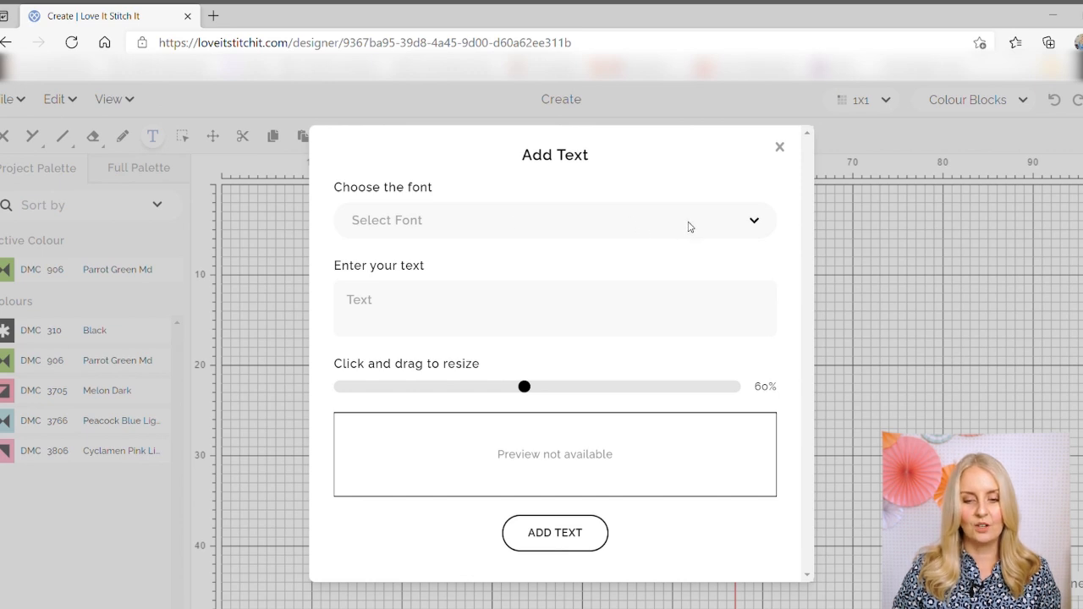
pyautogui.click(733, 224)
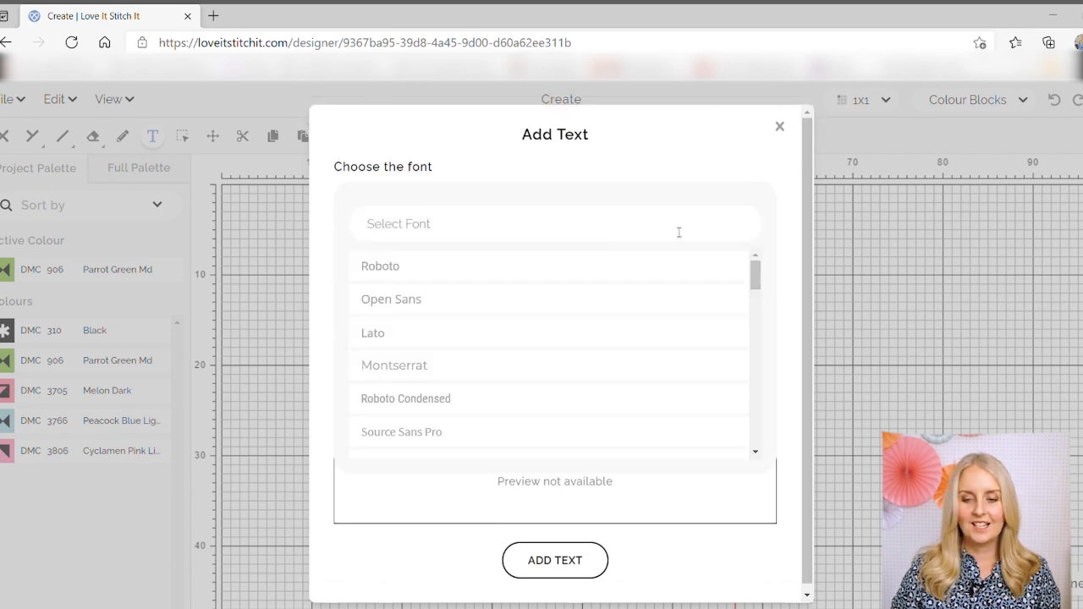
pyautogui.moveTo(759, 270); pyautogui.dragTo(758, 377)
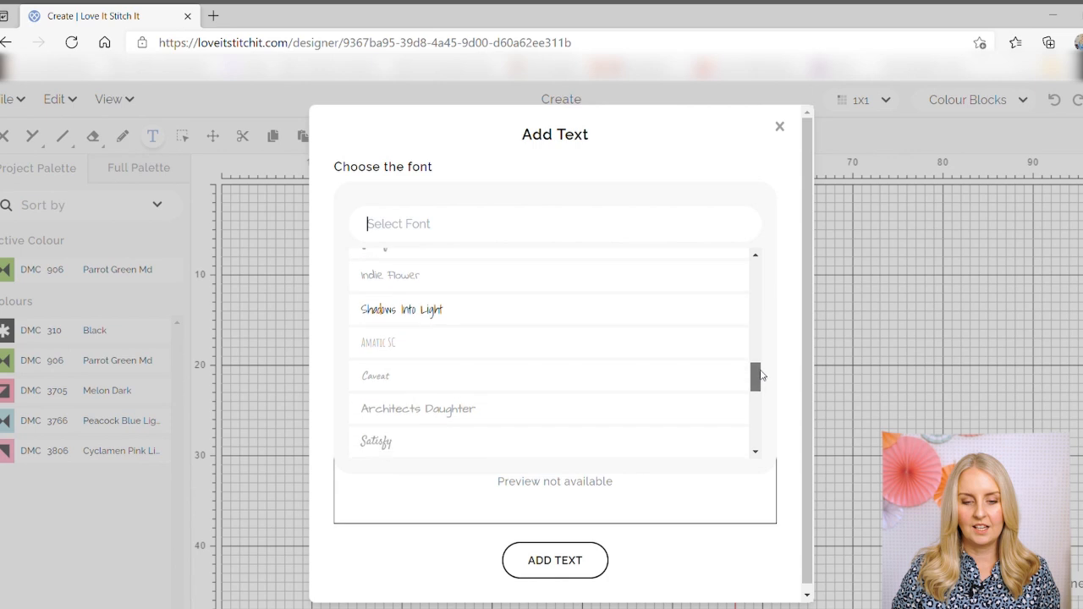
pyautogui.click(442, 315)
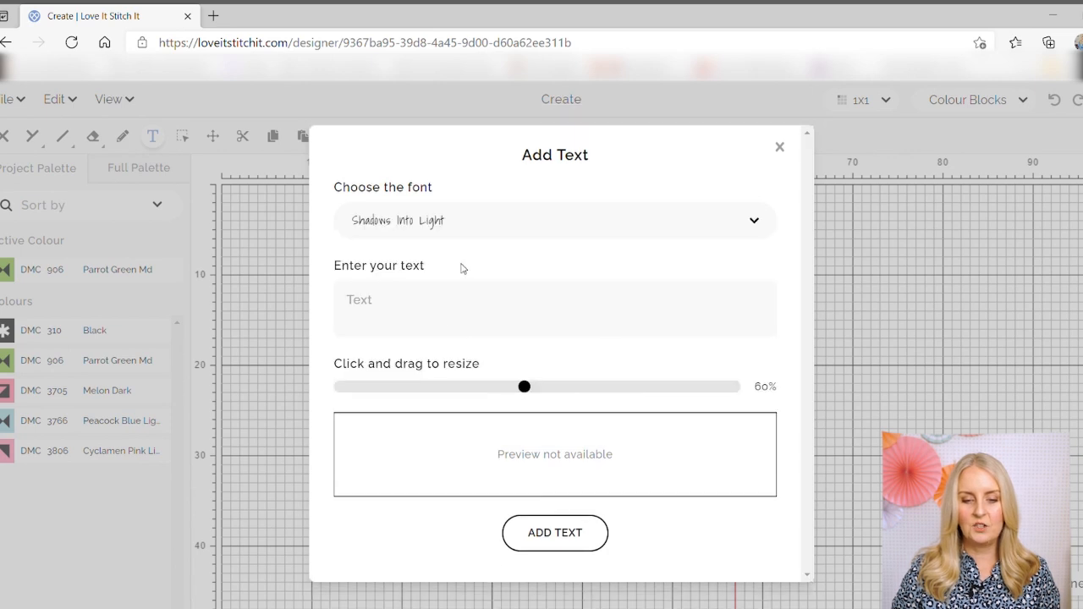
pyautogui.click(443, 313)
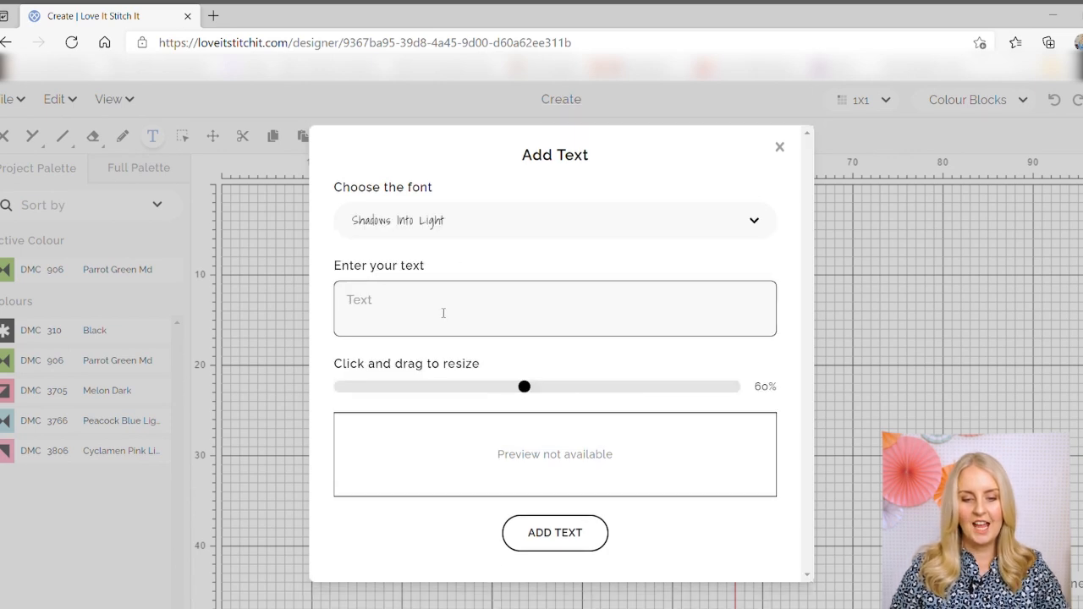
pyautogui.write('create')
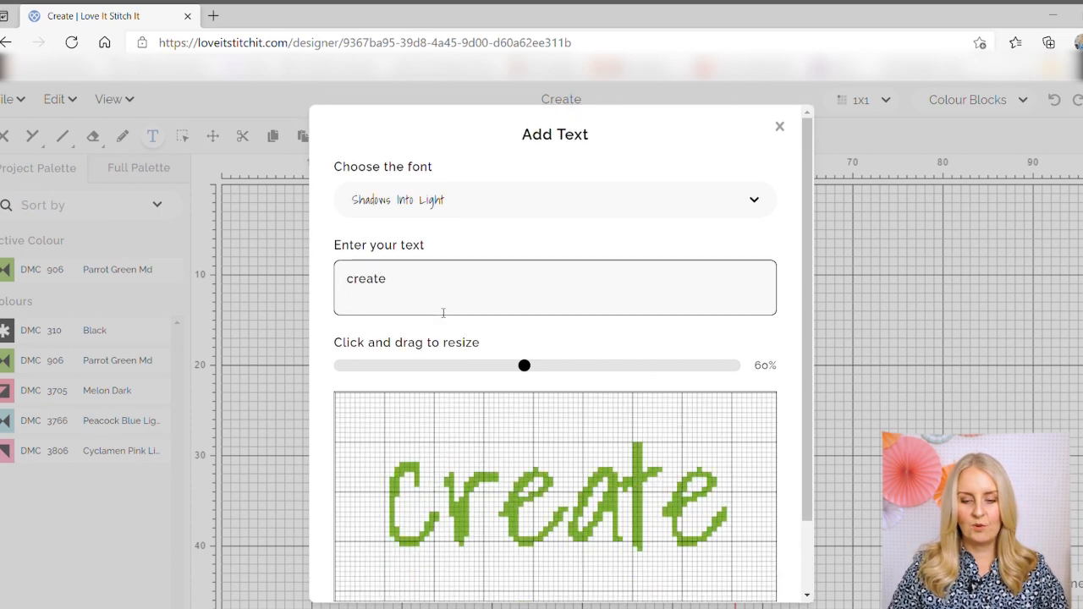
# Step: Resize the text to about 70 stitches wide and place it on the grid starting near column 10, row 10
pyautogui.click(525, 367)
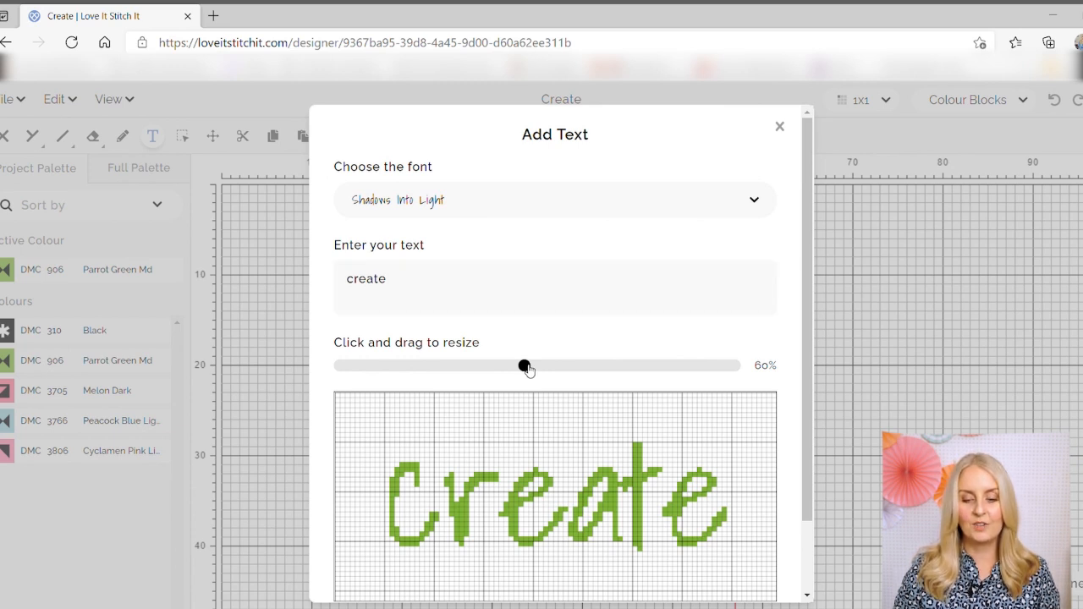
pyautogui.moveTo(527, 370); pyautogui.dragTo(484, 370)
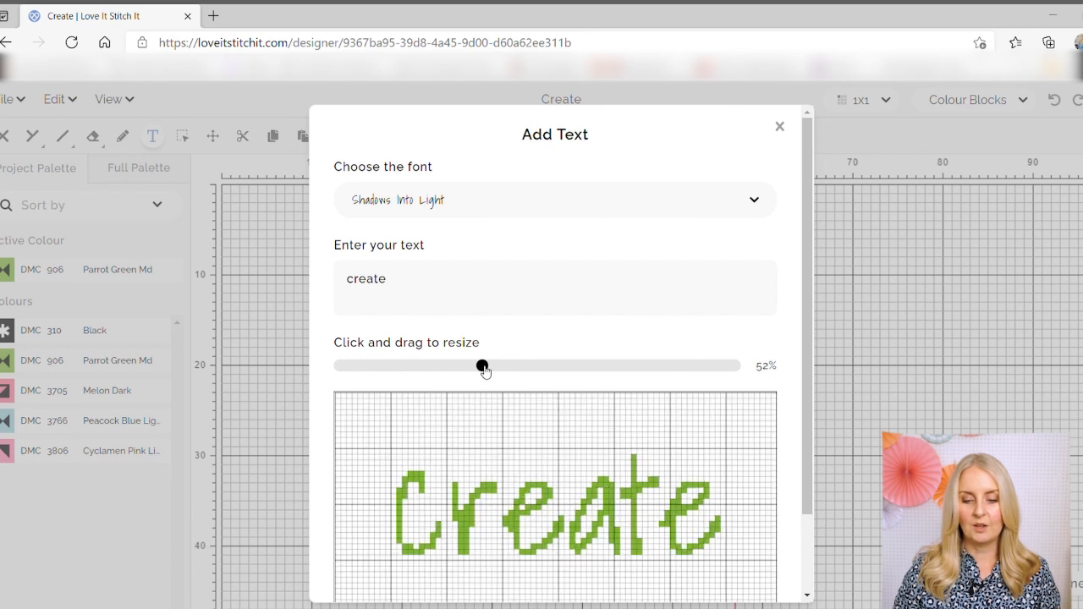
pyautogui.moveTo(484, 370); pyautogui.dragTo(569, 370)
pyautogui.moveTo(807, 330); pyautogui.dragTo(810, 398)
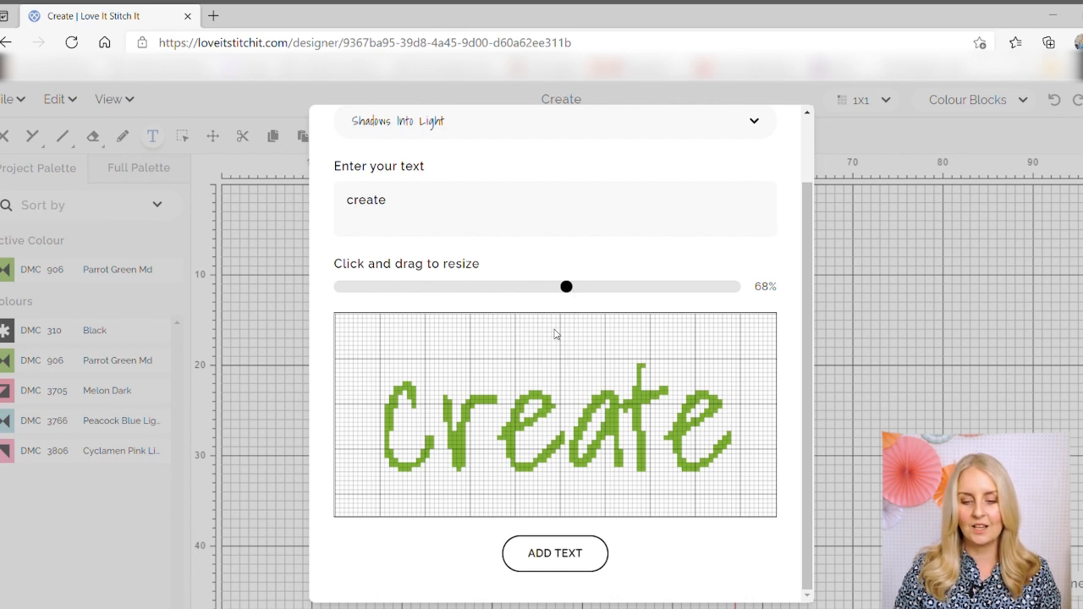
pyautogui.moveTo(569, 288); pyautogui.dragTo(534, 291)
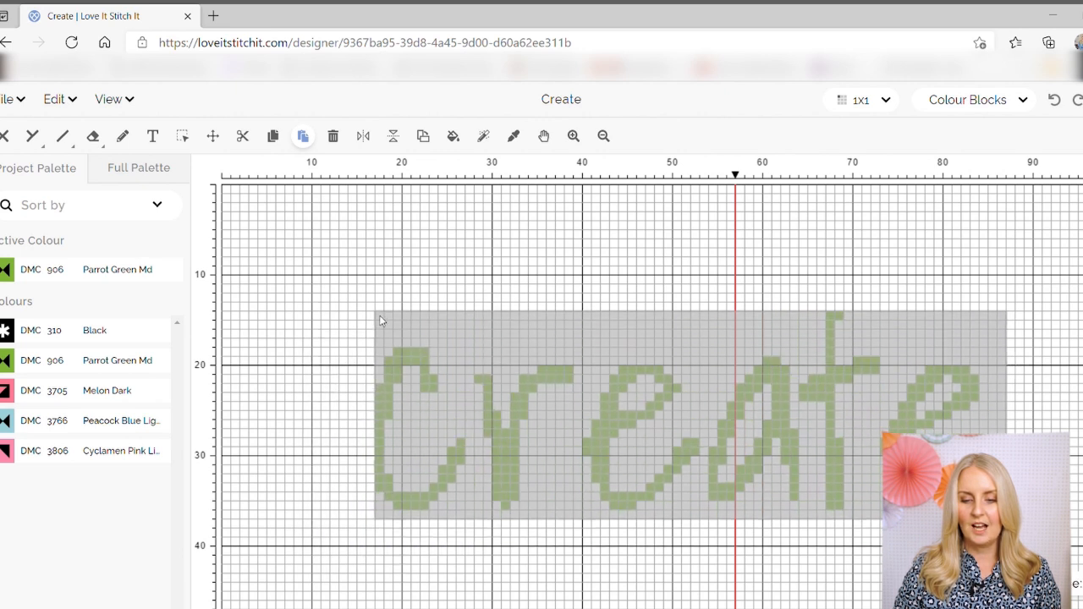
pyautogui.click(319, 286)
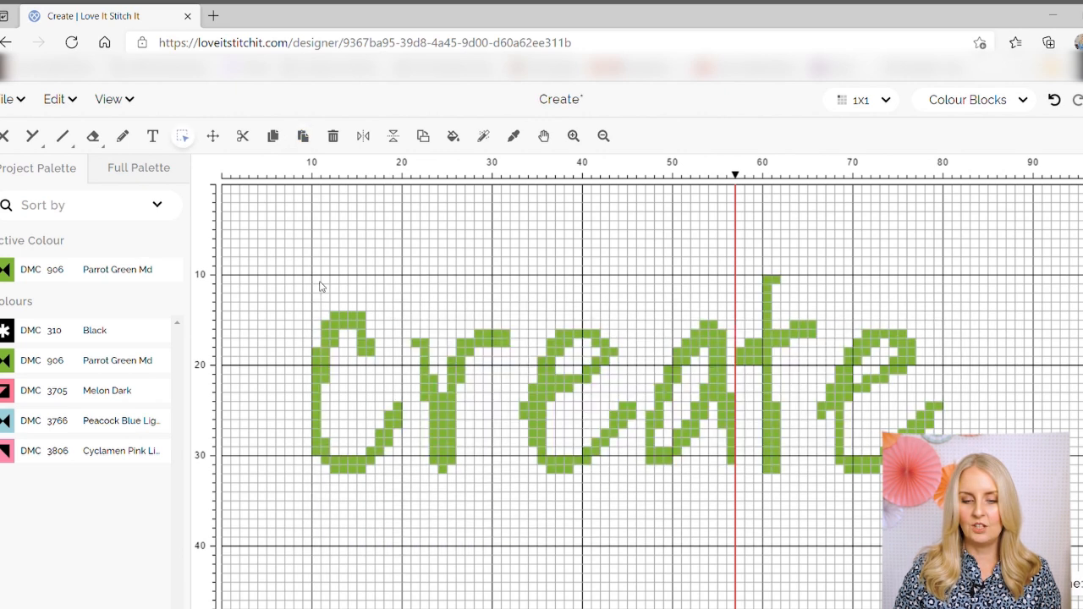
# Step: Make DMC 3705 Melon Dark from the project palette the active colour
pyautogui.click(605, 138)
pyautogui.click(604, 138)
pyautogui.click(604, 138)
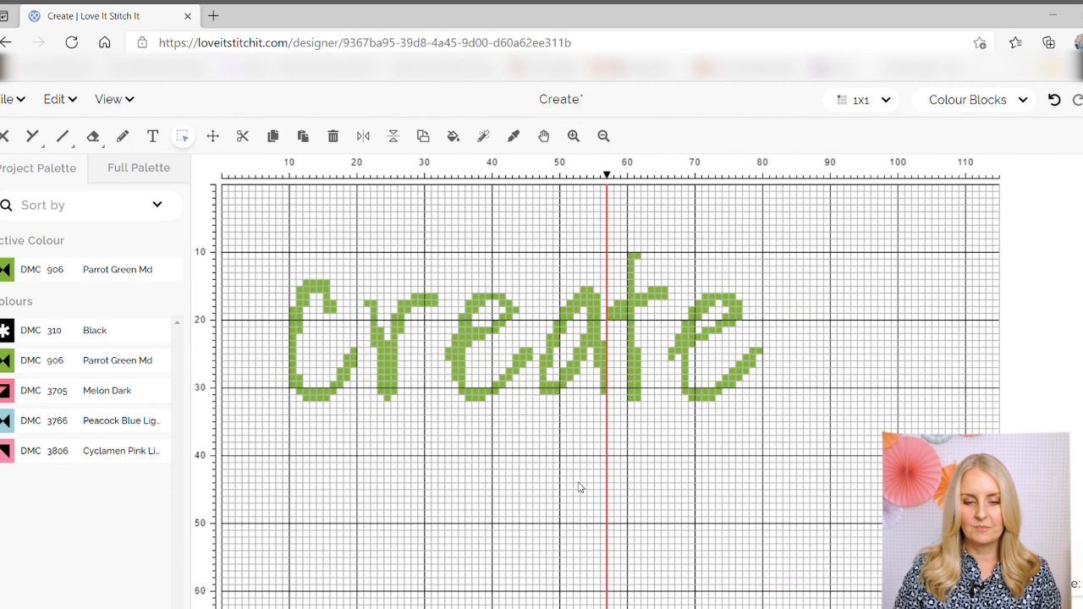
pyautogui.click(110, 396)
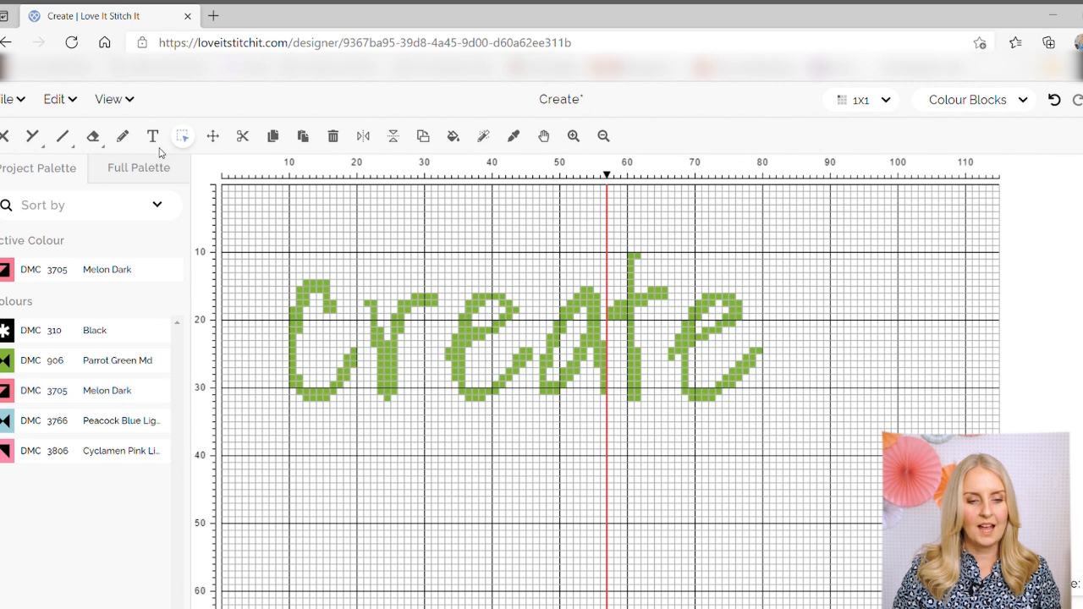
# Step: Start a new text element in the Open Sans font reading "love it"
pyautogui.click(154, 141)
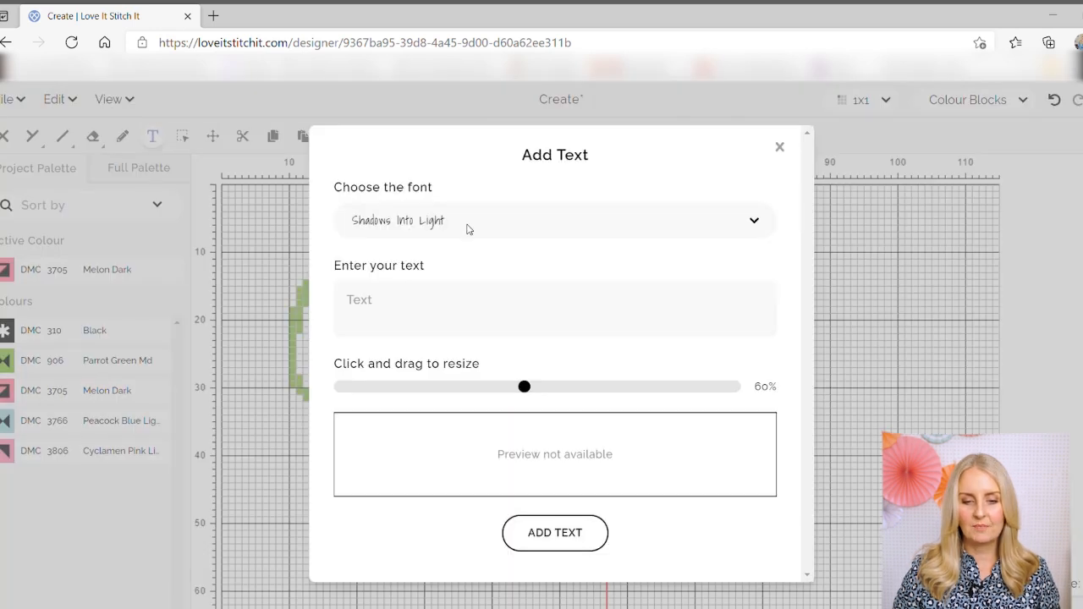
pyautogui.click(750, 220)
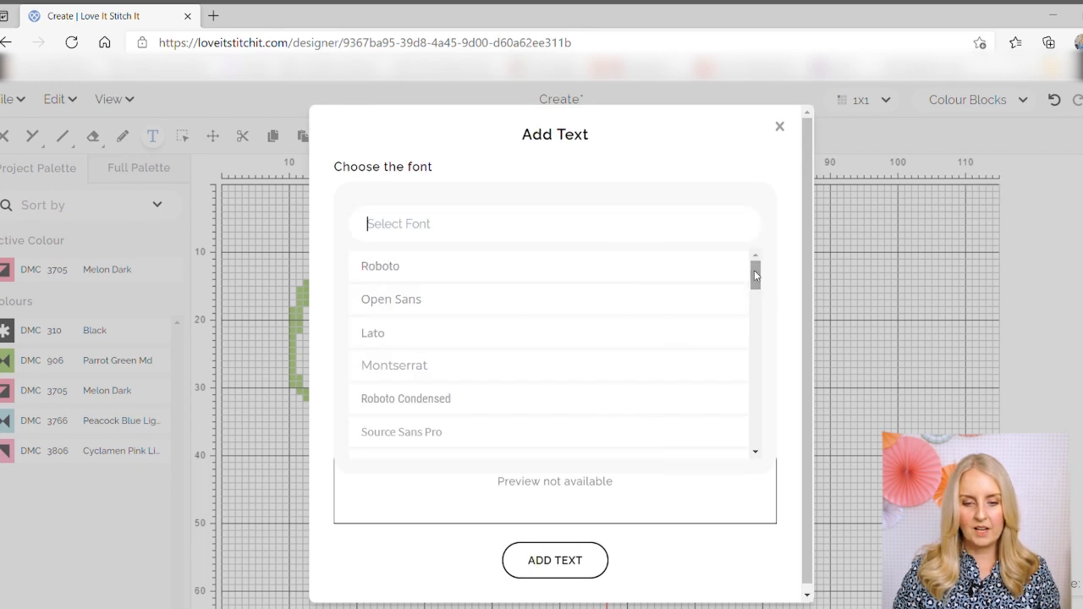
pyautogui.click(467, 302)
pyautogui.click(465, 310)
pyautogui.write('love it')
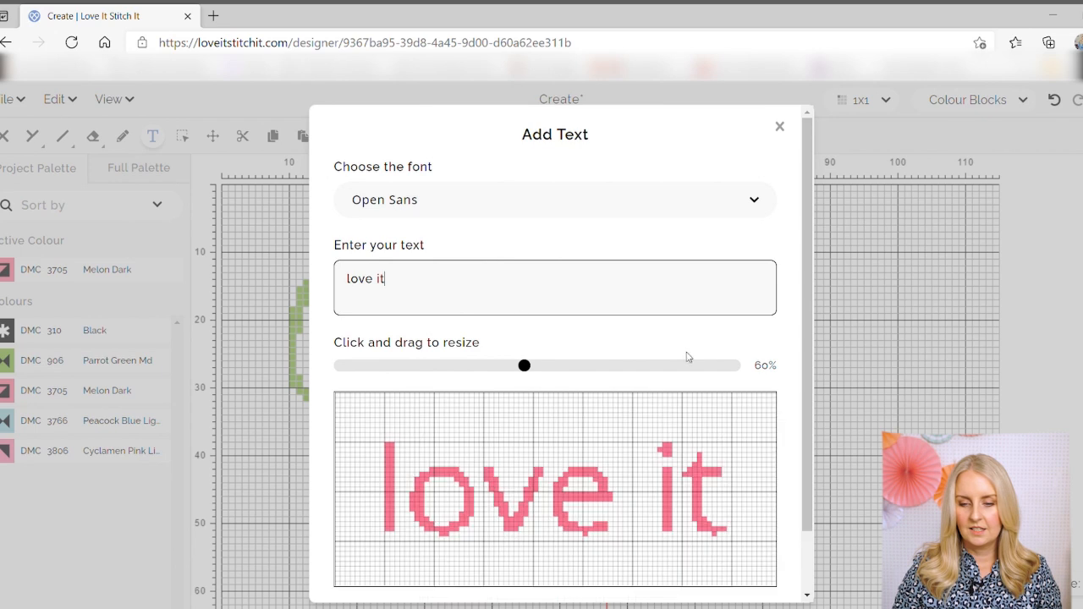
# Step: Resize the "love it" text to 66% and place it below "create", starting near column 10, row 37
pyautogui.moveTo(805, 342); pyautogui.dragTo(804, 407)
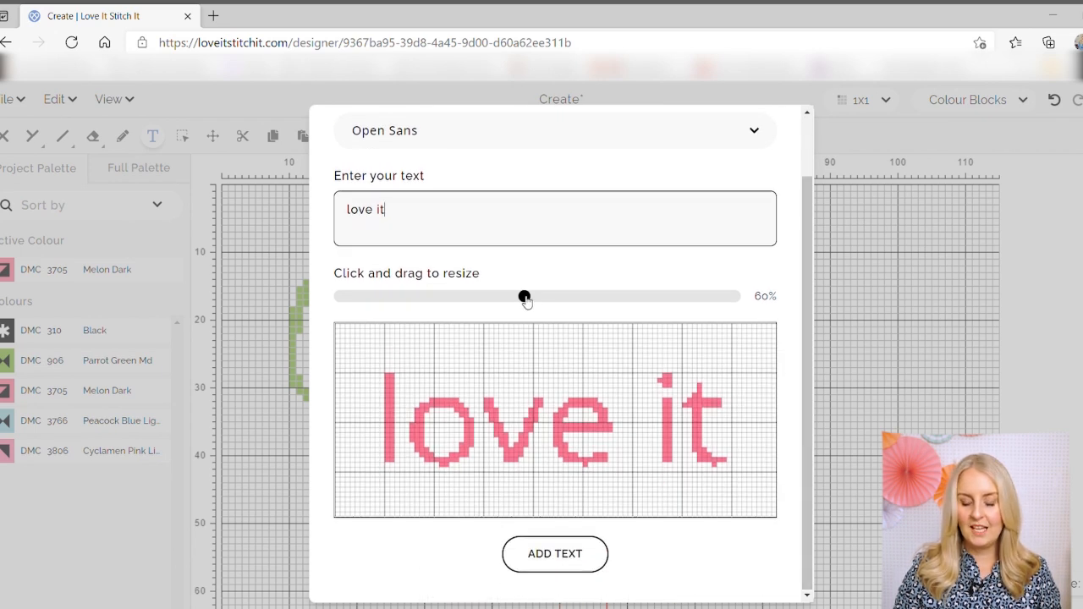
pyautogui.moveTo(526, 301); pyautogui.dragTo(559, 302)
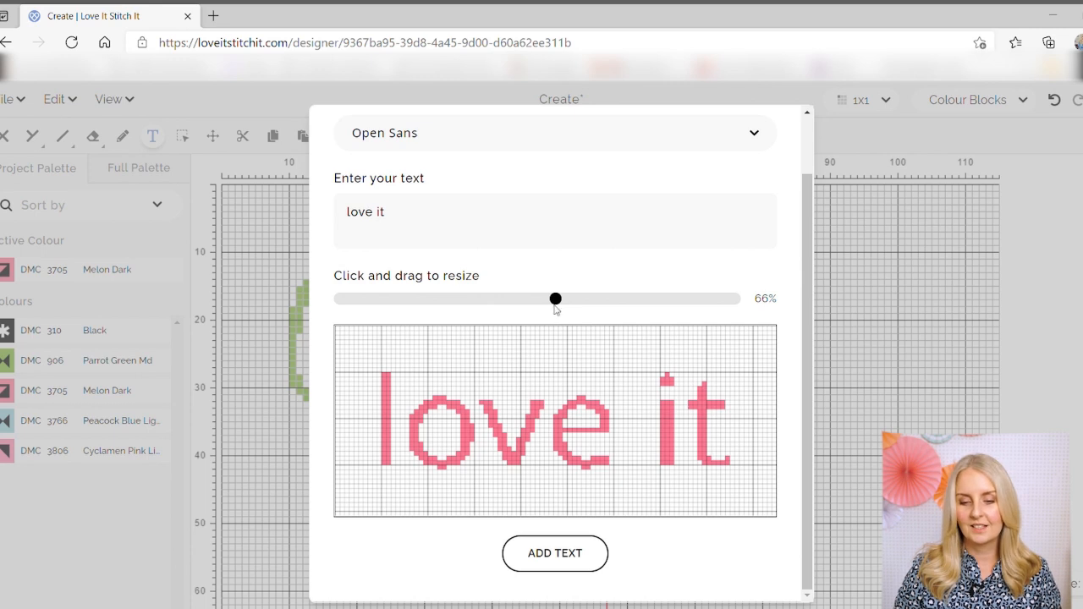
pyautogui.click(555, 556)
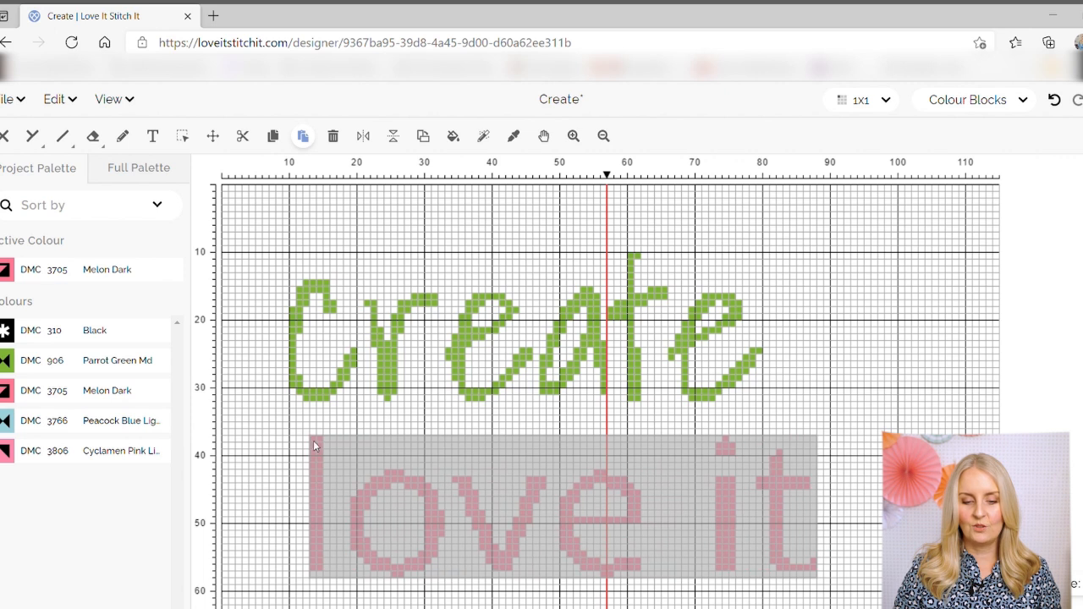
pyautogui.click(290, 439)
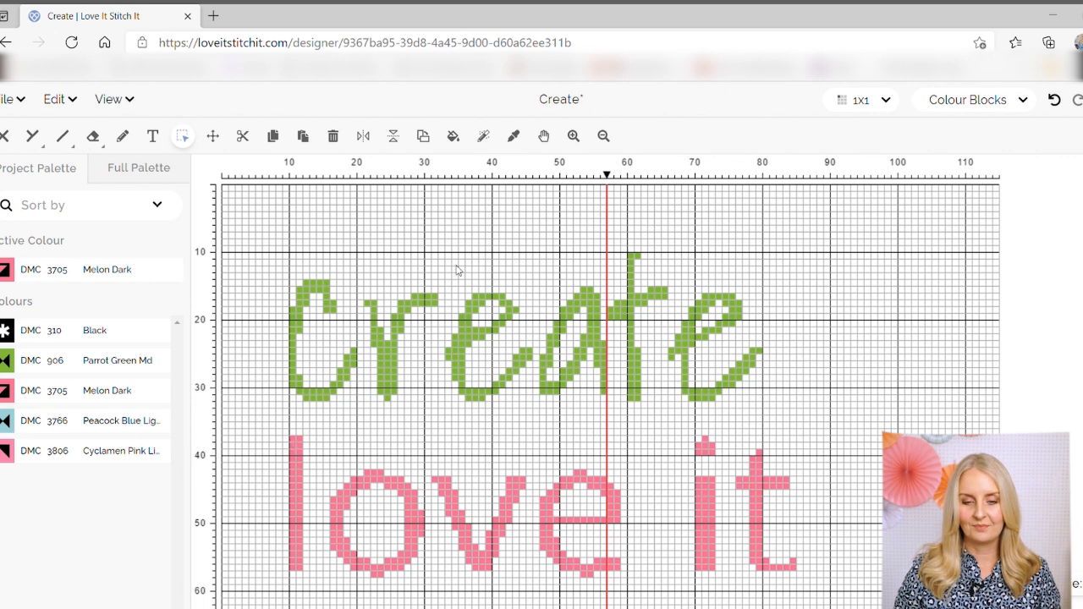
# Step: Fill the letters r, e and a of "create" with DMC 3766 Peacock Blue Light from the project palette
pyautogui.click(606, 138)
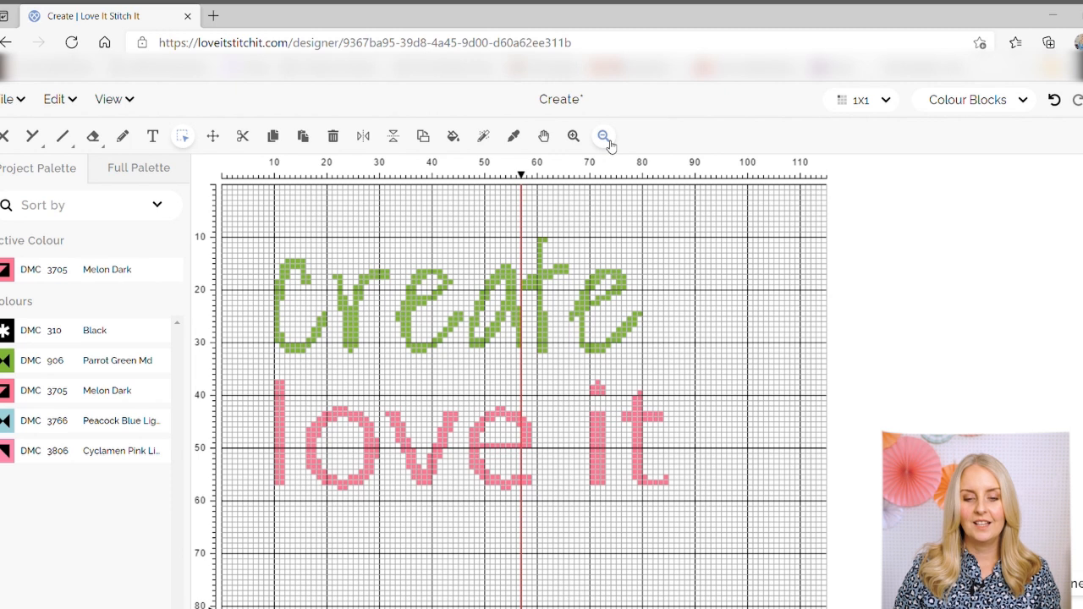
pyautogui.moveTo(106, 429)
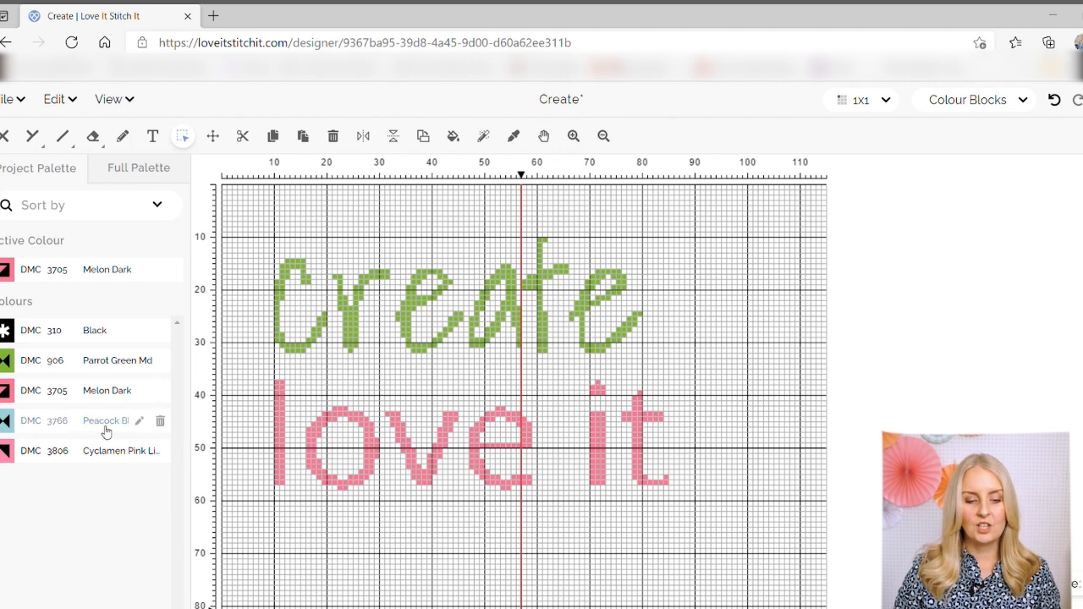
pyautogui.click(116, 426)
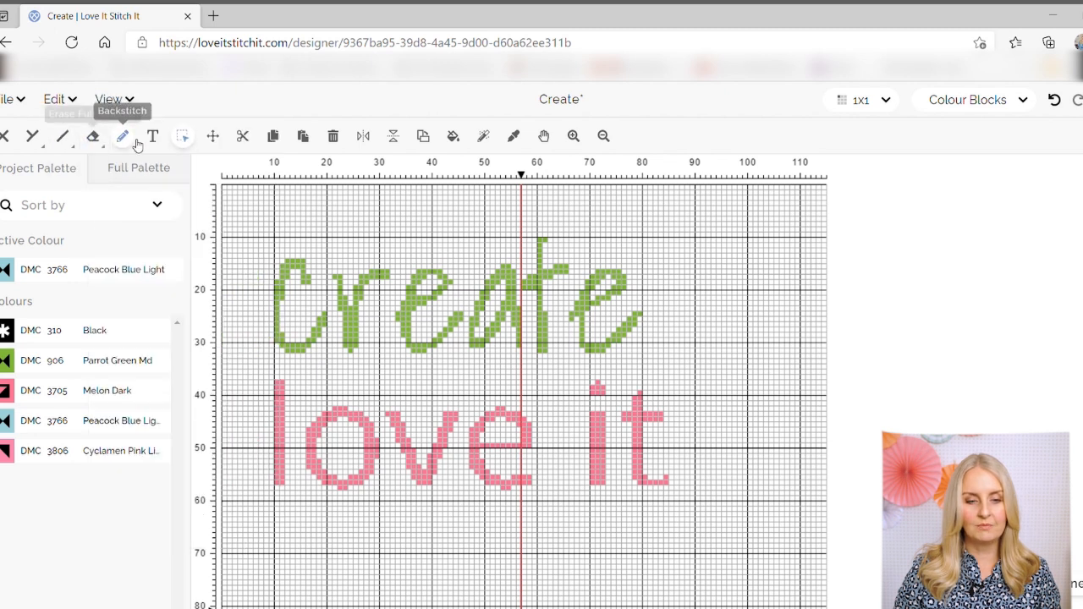
pyautogui.click(456, 138)
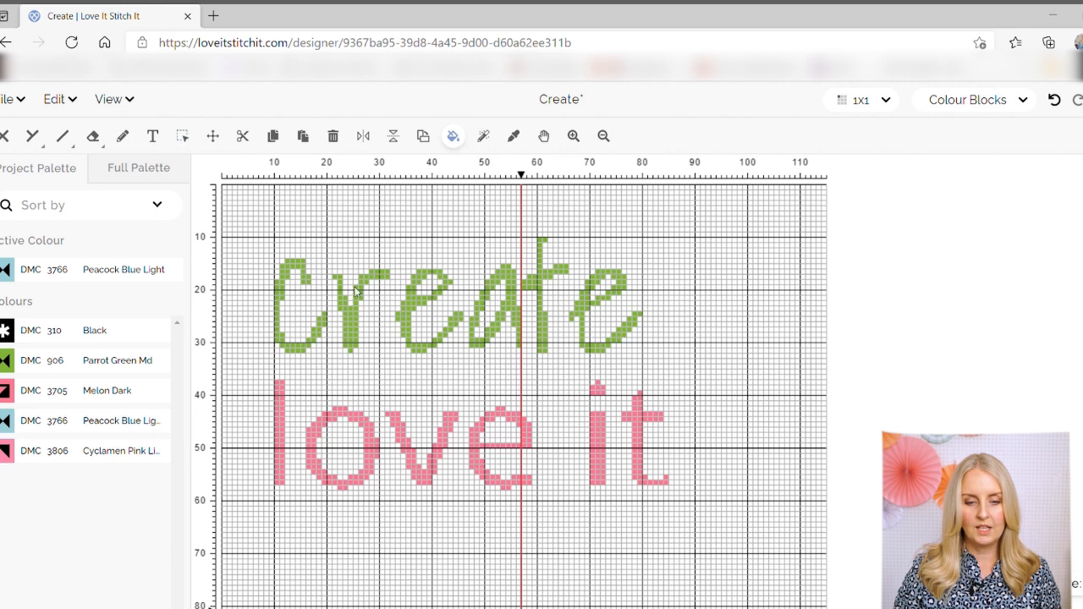
pyautogui.click(349, 320)
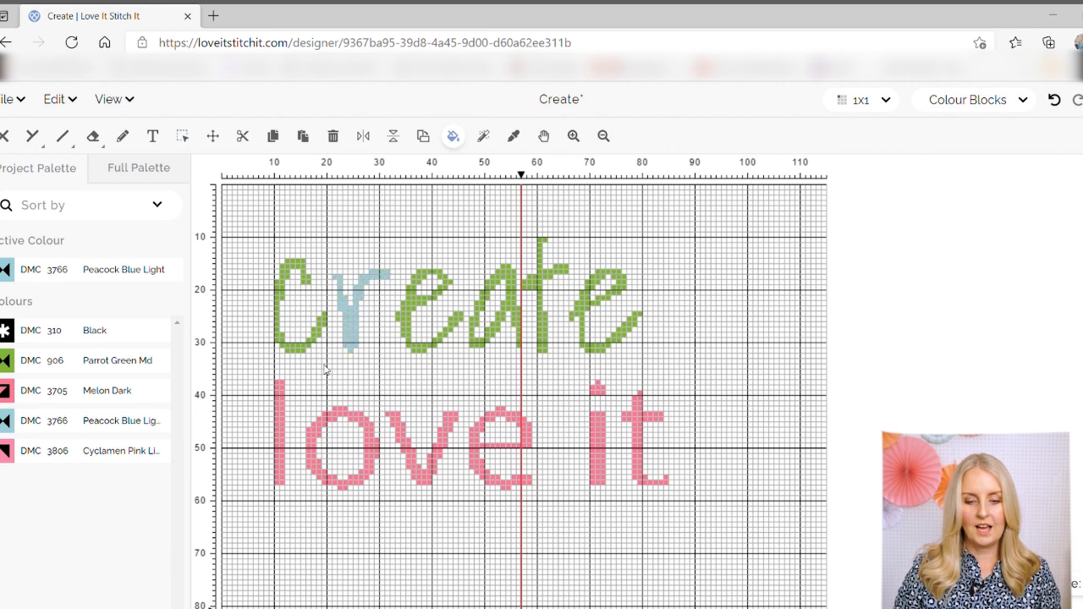
pyautogui.click(410, 306)
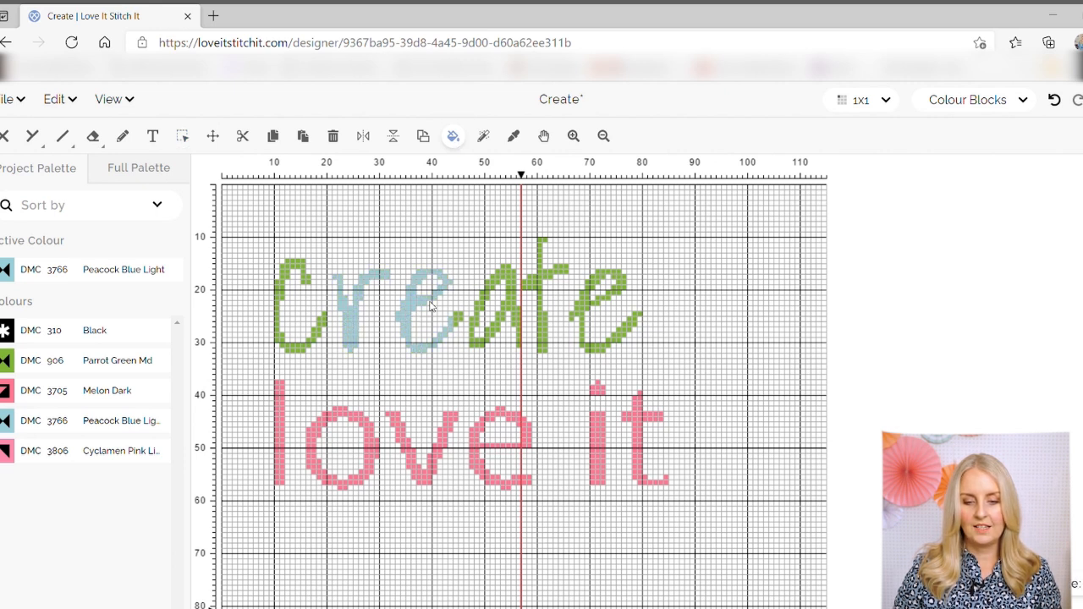
pyautogui.click(512, 281)
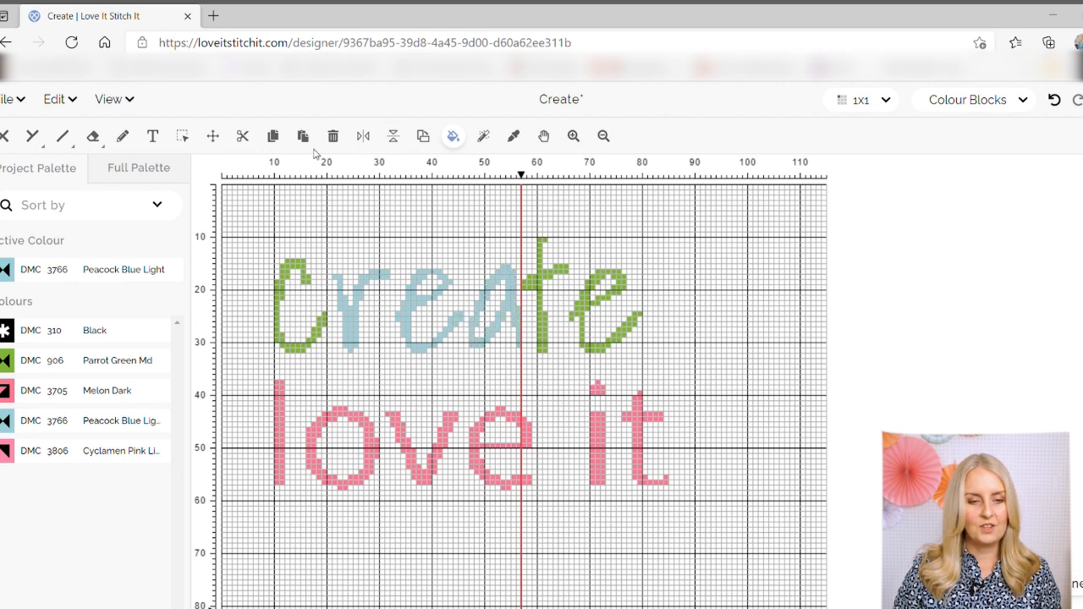
# Step: Select the whole "love it" text and move it about 8 stitches right and 2 stitches down
pyautogui.click(184, 138)
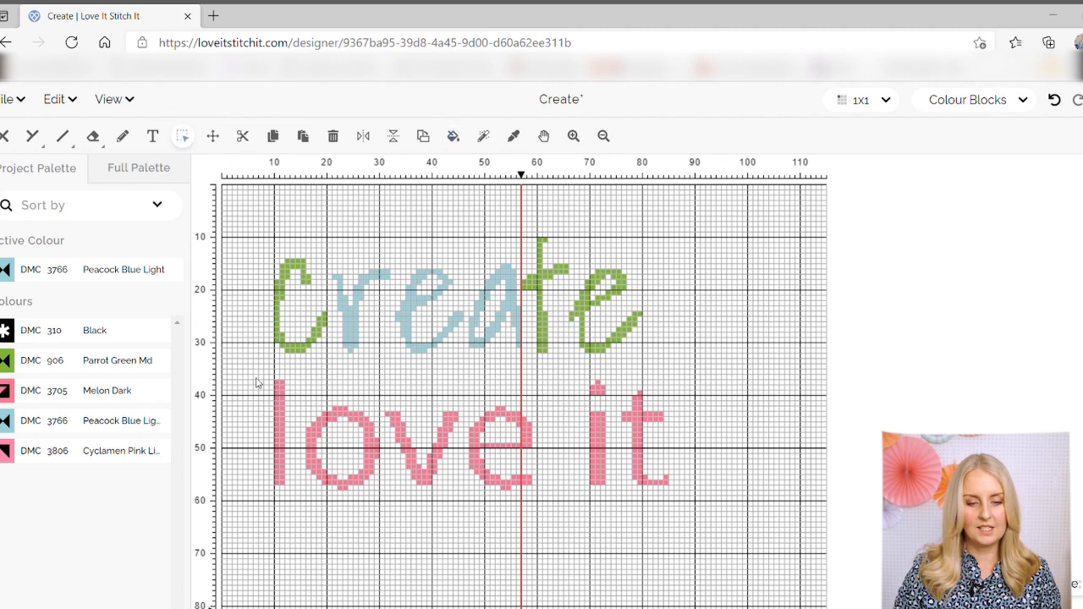
pyautogui.moveTo(257, 382); pyautogui.dragTo(709, 505)
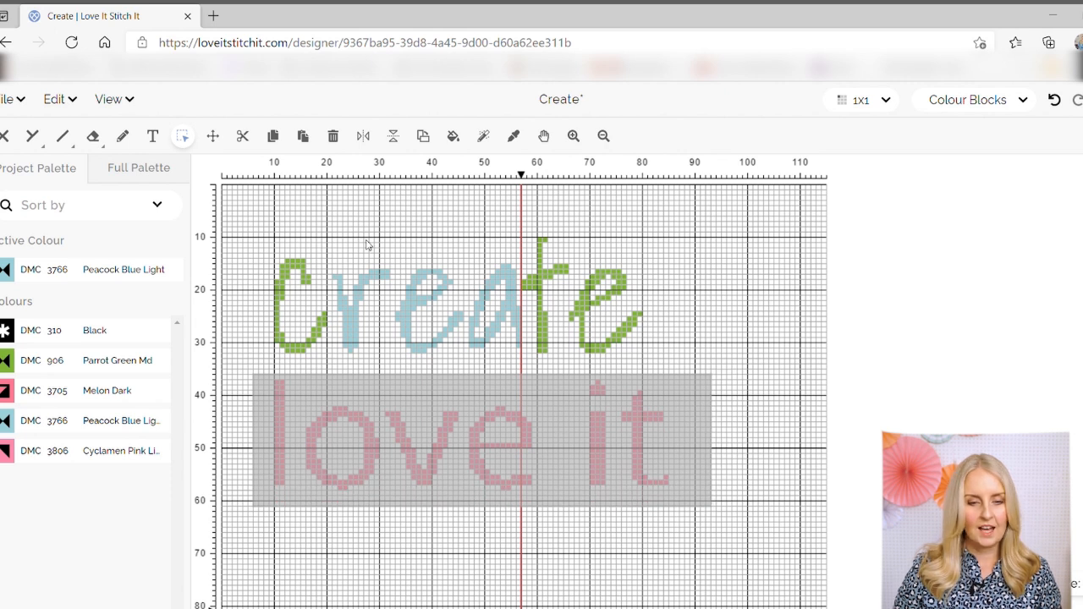
pyautogui.click(213, 138)
pyautogui.moveTo(254, 380); pyautogui.dragTo(298, 392)
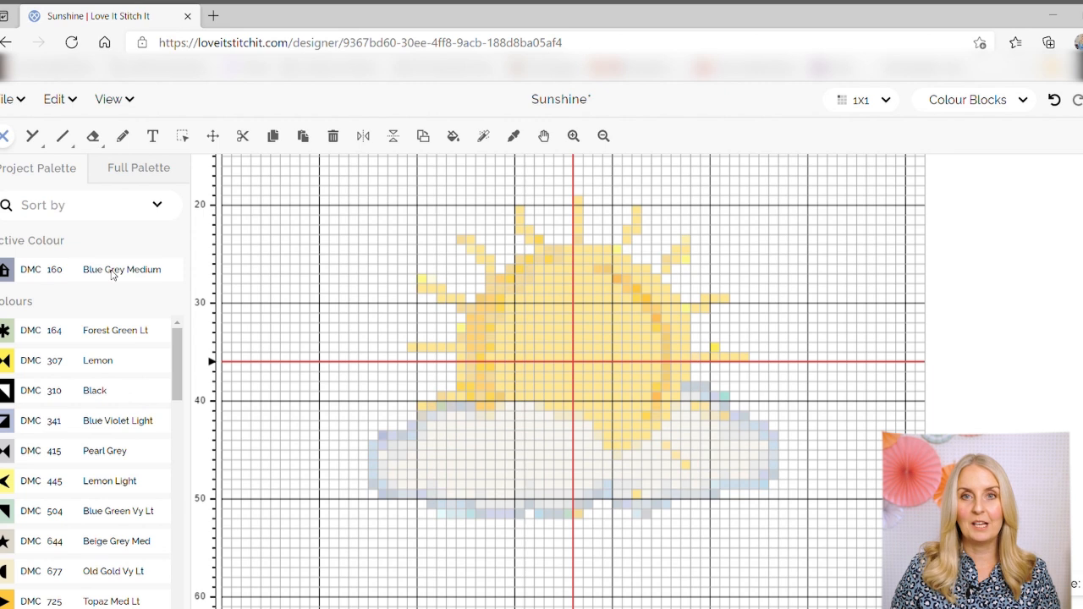
# Step: Start a text element in the Sunshine pattern with the Roboto Condensed font and enter the person's first name
pyautogui.click(161, 145)
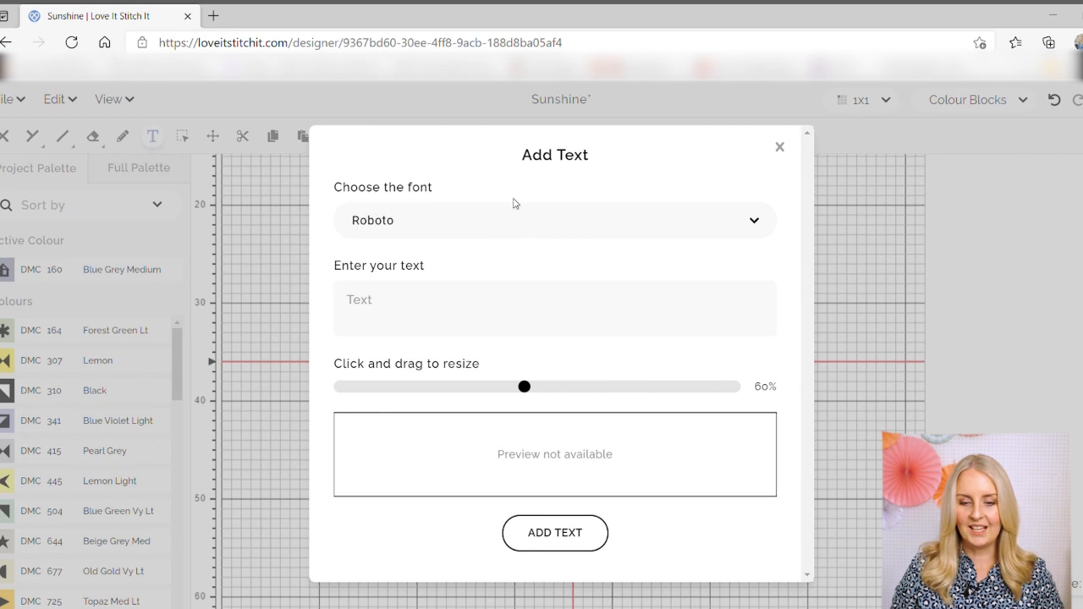
pyautogui.click(676, 225)
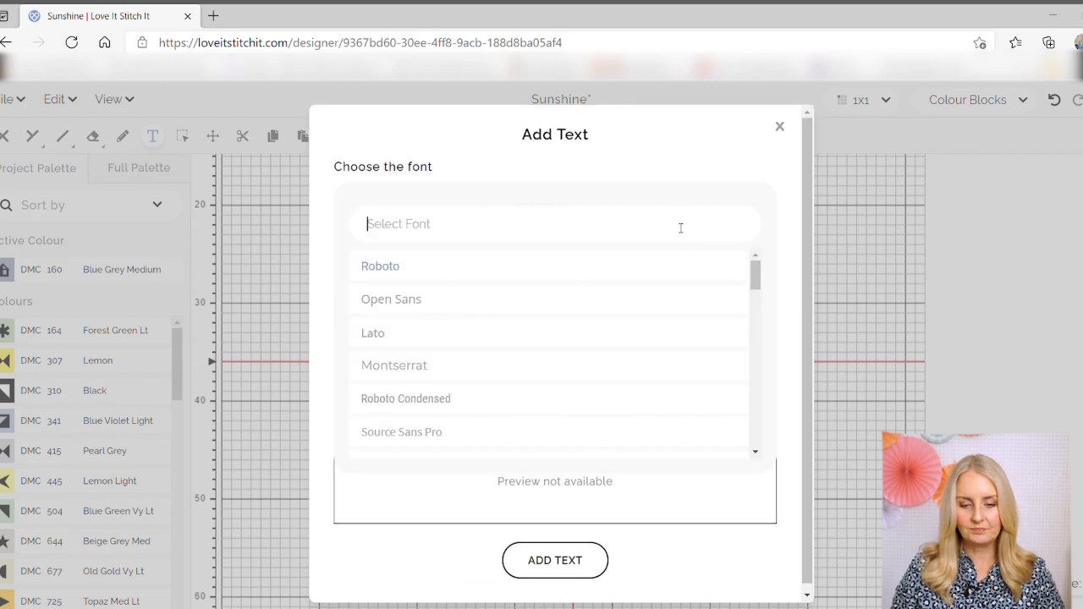
pyautogui.click(441, 406)
pyautogui.click(491, 315)
pyautogui.write('Gra')
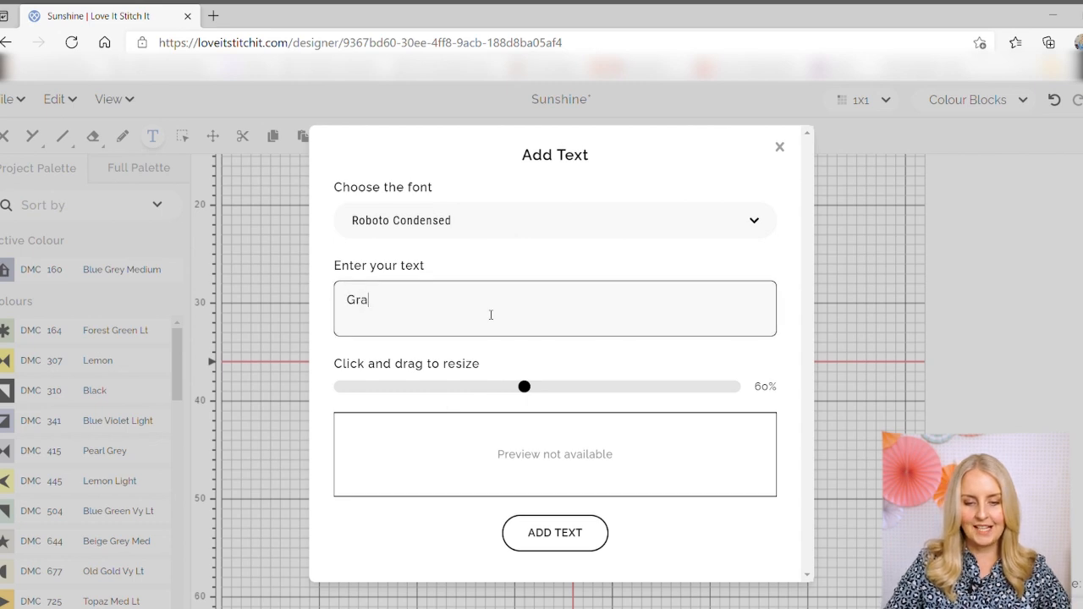
pyautogui.write('ce')
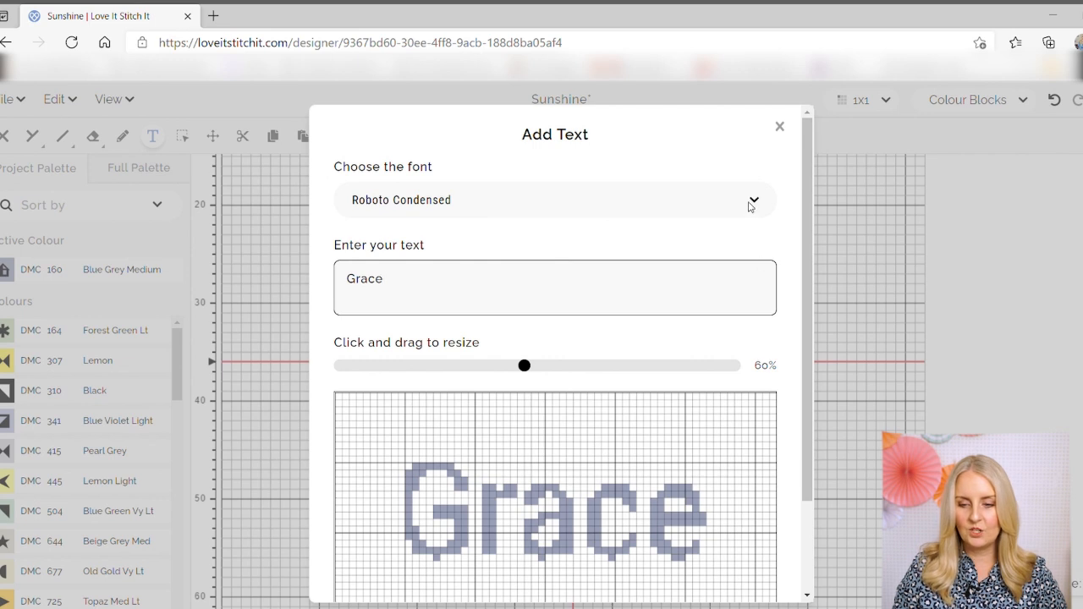
# Step: Try the Source Sans Pro, Open Sans and Lato fonts on the name text
pyautogui.click(748, 208)
pyautogui.click(449, 437)
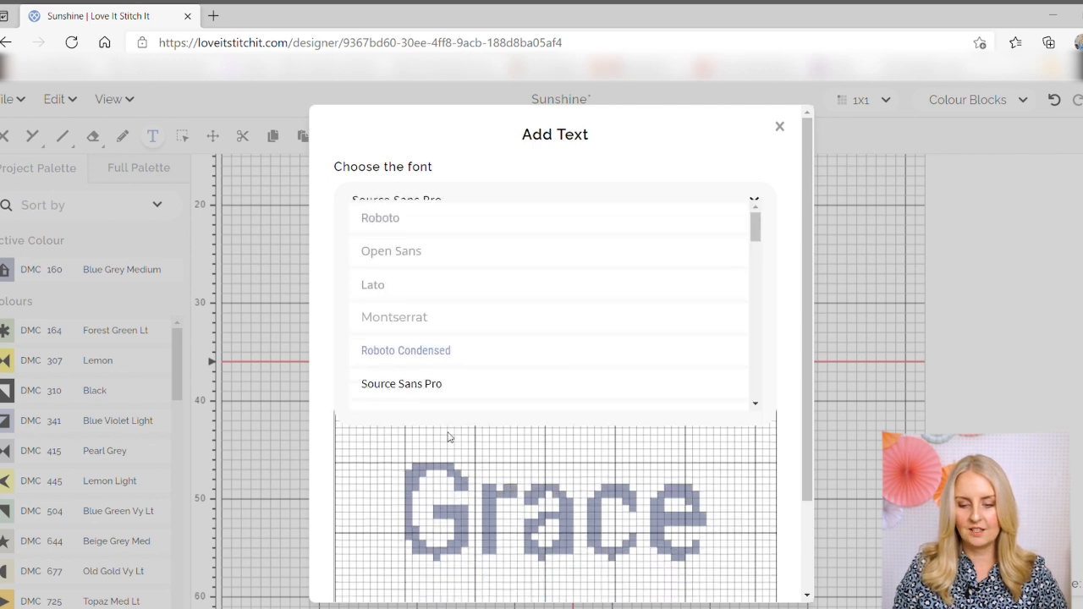
pyautogui.click(754, 202)
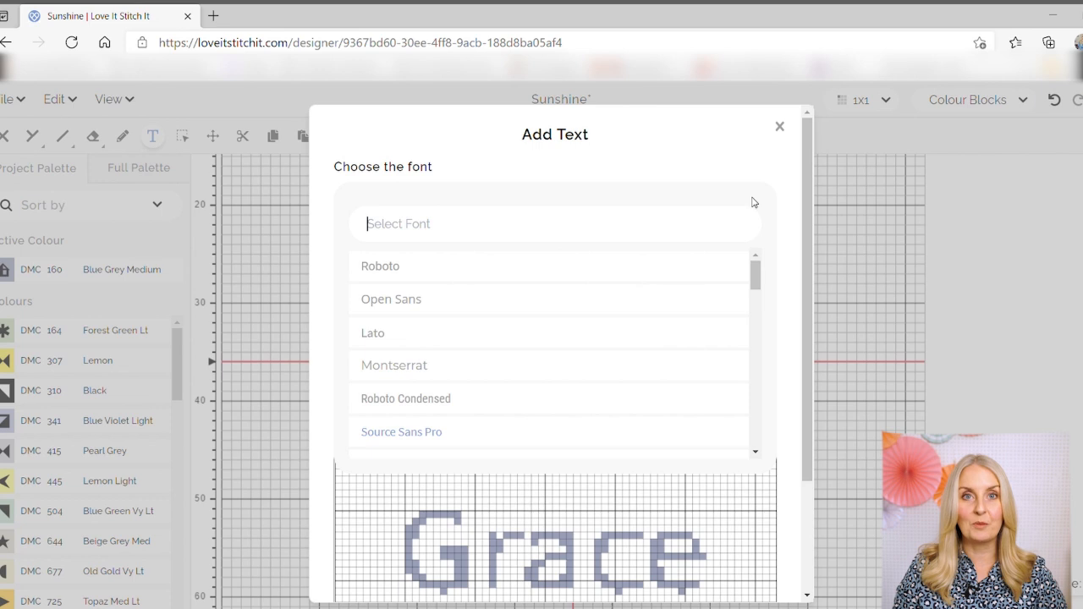
pyautogui.click(451, 301)
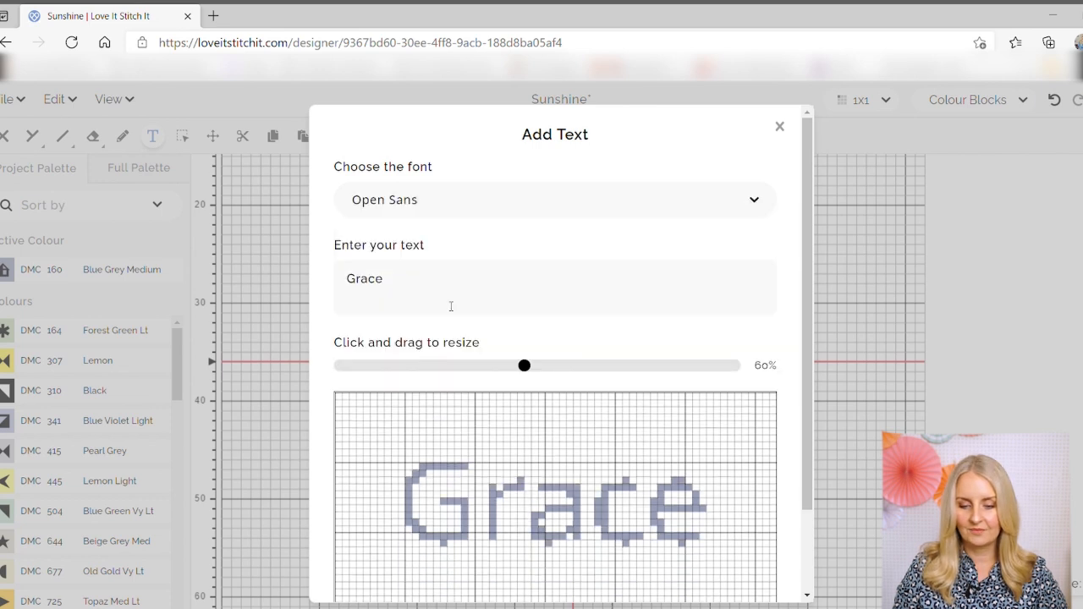
pyautogui.click(734, 207)
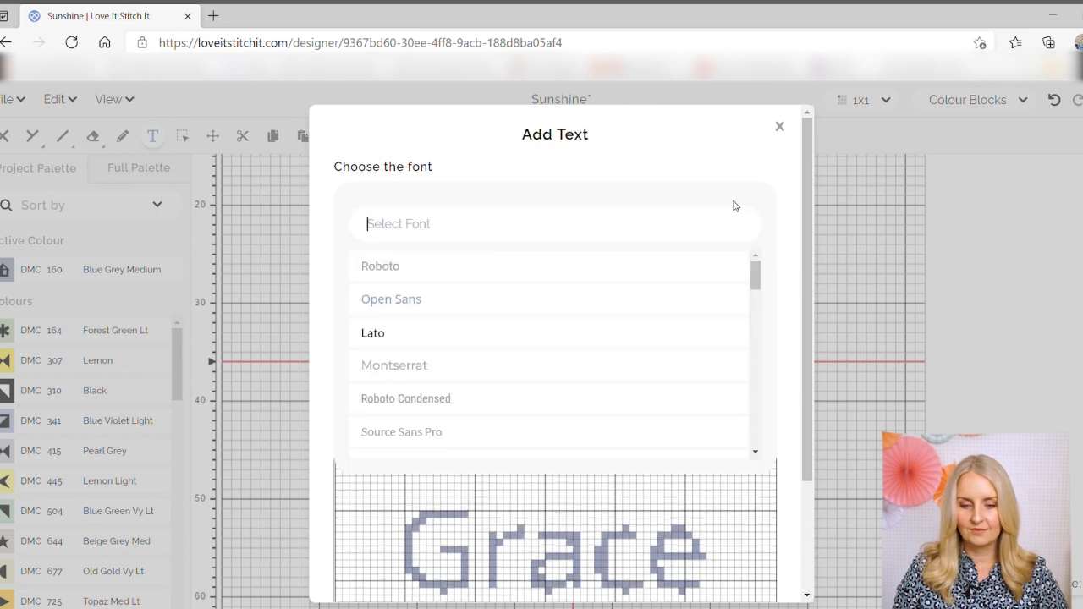
pyautogui.click(479, 339)
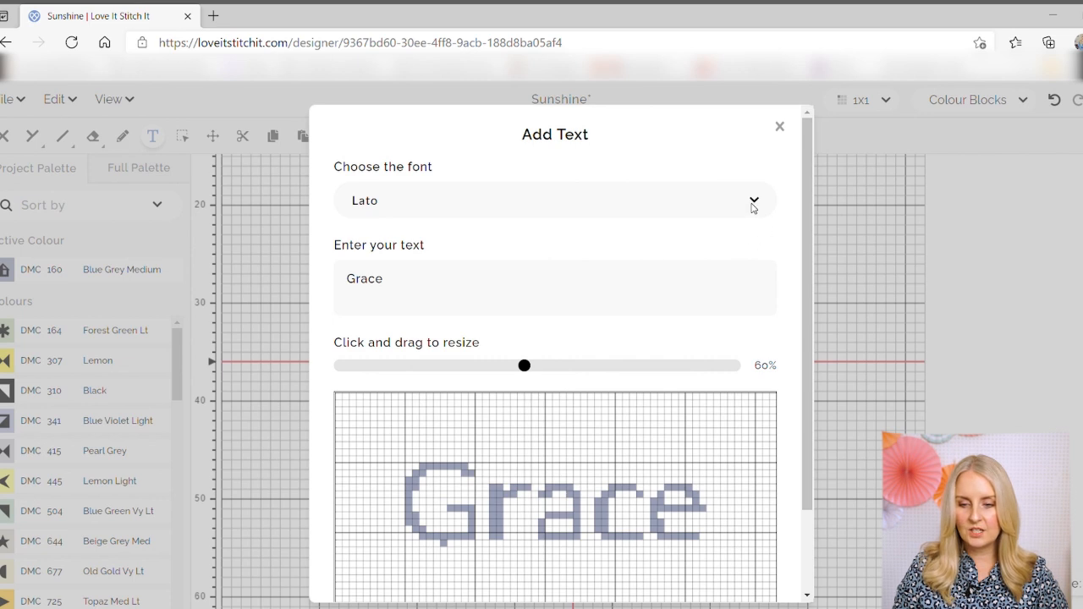
# Step: Try the Muli and Cardo fonts on the name text
pyautogui.click(753, 207)
pyautogui.moveTo(758, 283); pyautogui.dragTo(758, 309)
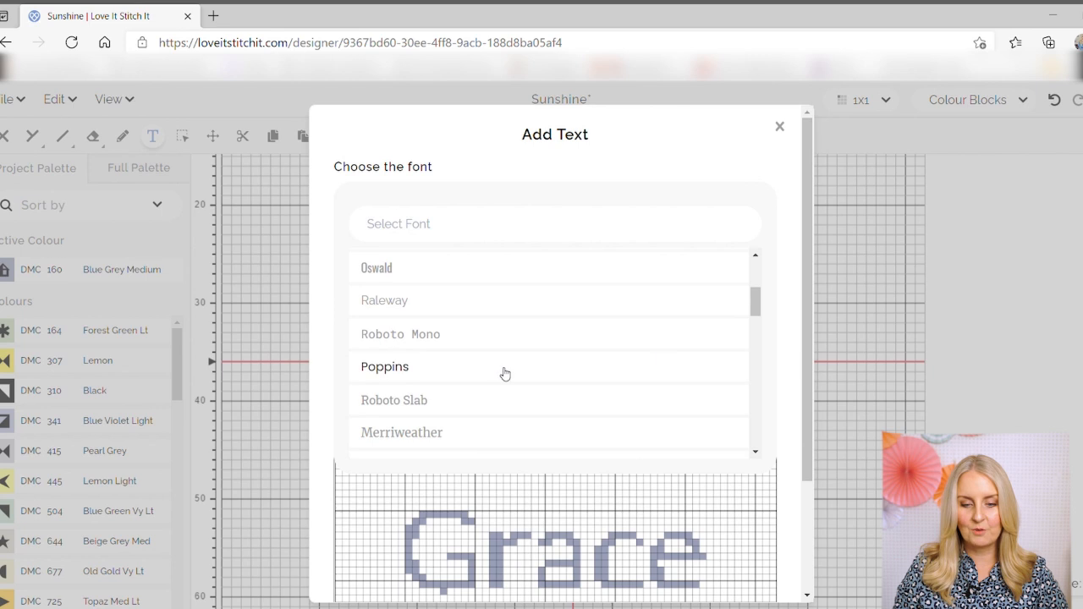
pyautogui.click(478, 370)
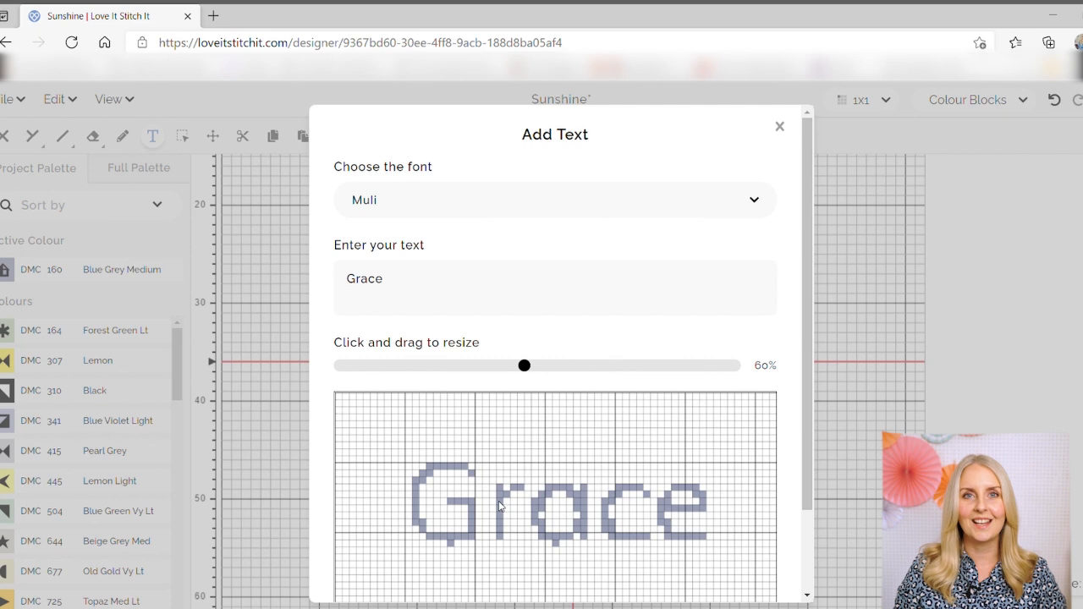
pyautogui.click(672, 212)
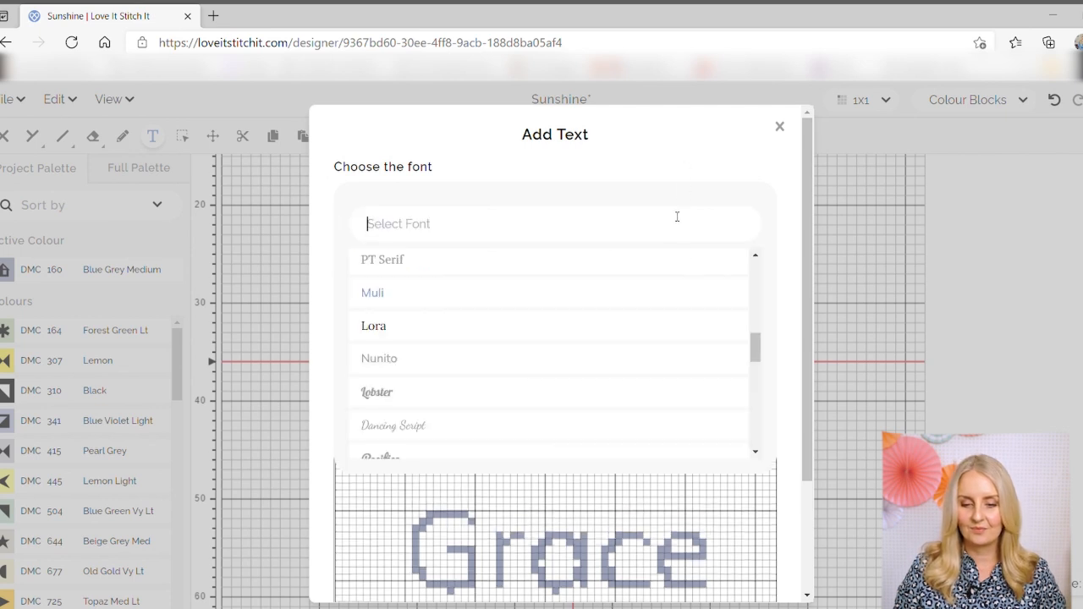
pyautogui.moveTo(756, 351); pyautogui.dragTo(757, 409)
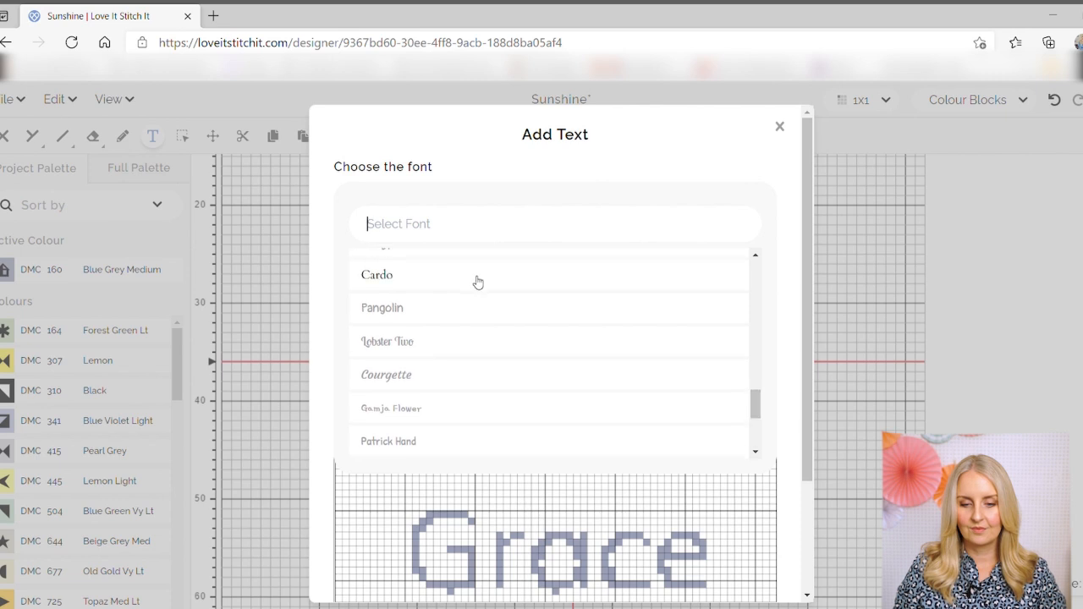
pyautogui.click(477, 281)
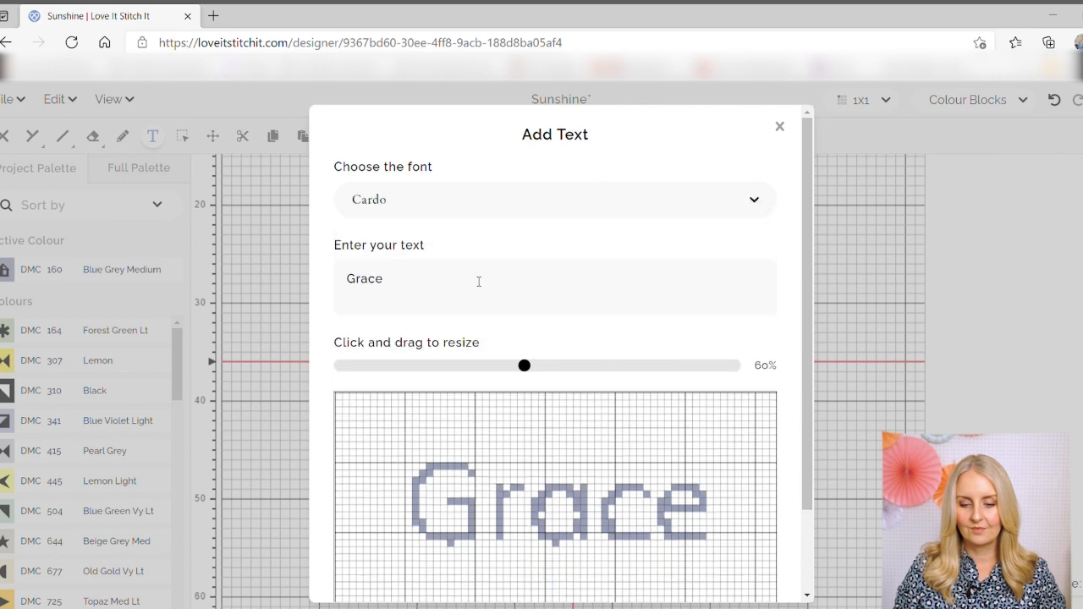
# Step: Set the name text's font to Patrick Hand and its size to 54%
pyautogui.click(752, 201)
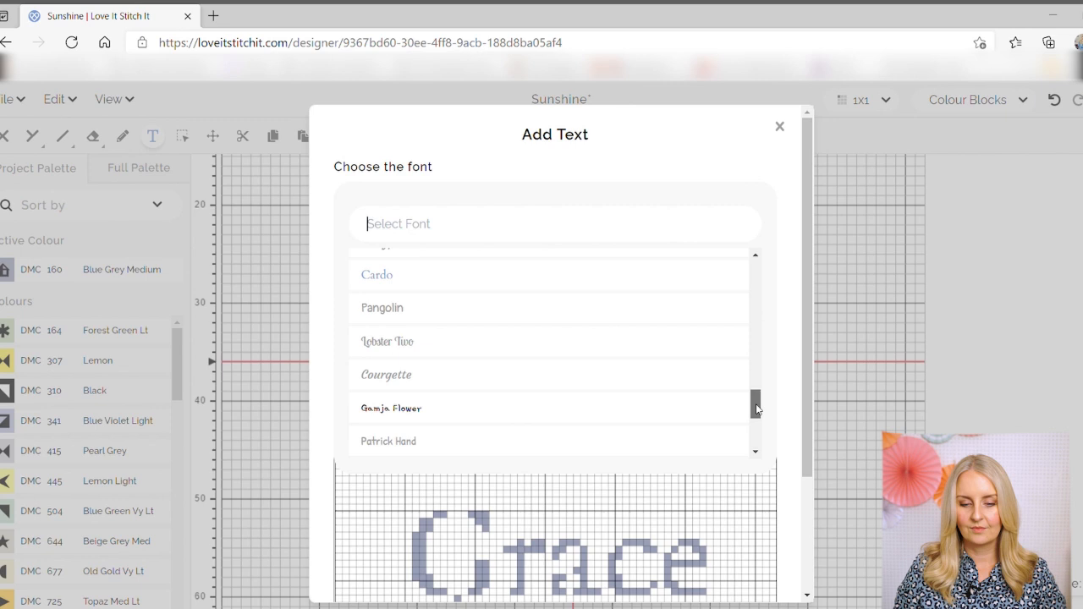
pyautogui.moveTo(756, 406); pyautogui.dragTo(757, 419)
pyautogui.click(462, 367)
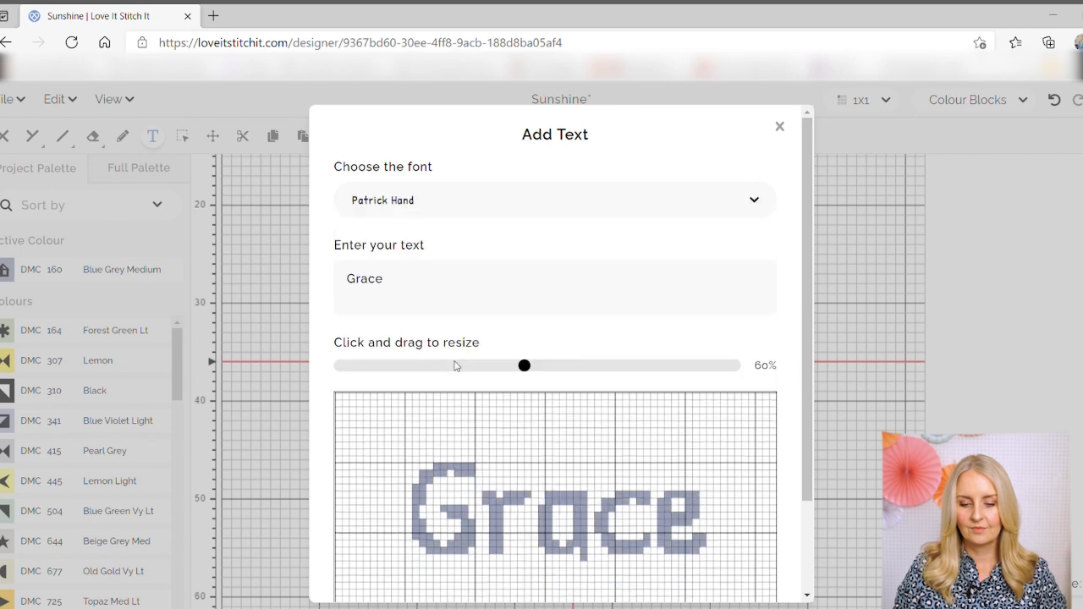
pyautogui.moveTo(524, 366); pyautogui.dragTo(494, 367)
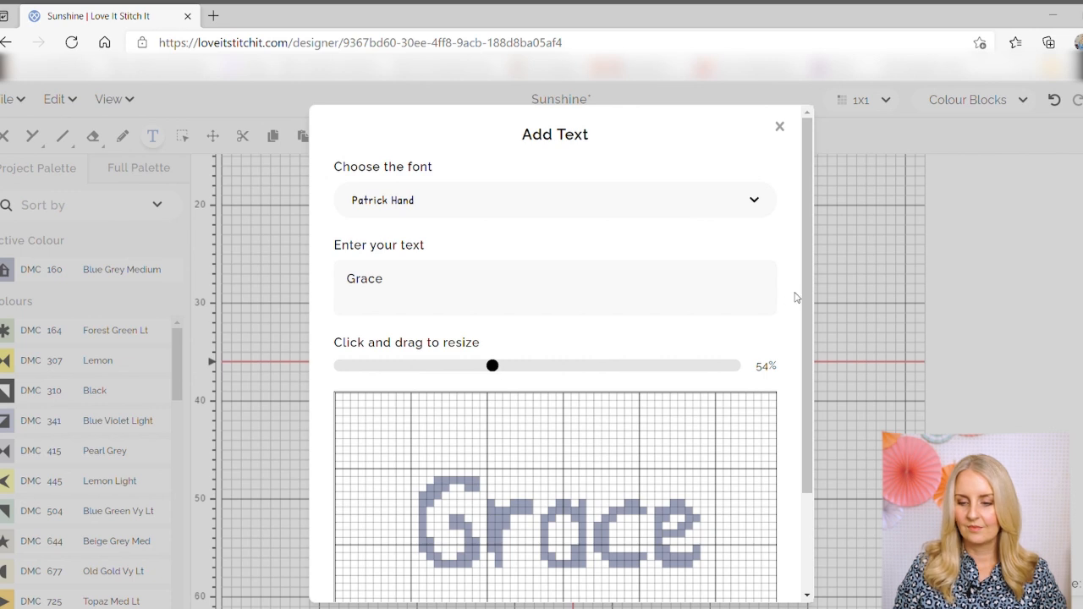
pyautogui.moveTo(808, 297); pyautogui.dragTo(808, 392)
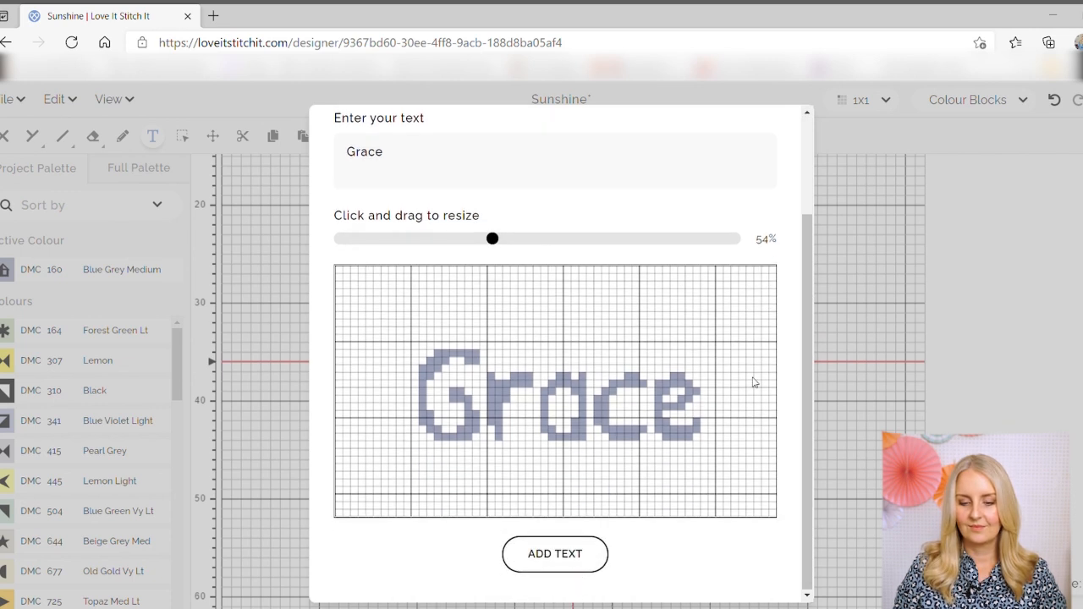
# Step: Set the name text's size to 61% and place it on the Sunshine pattern, centred just beneath the cloud
pyautogui.moveTo(497, 241); pyautogui.dragTo(533, 245)
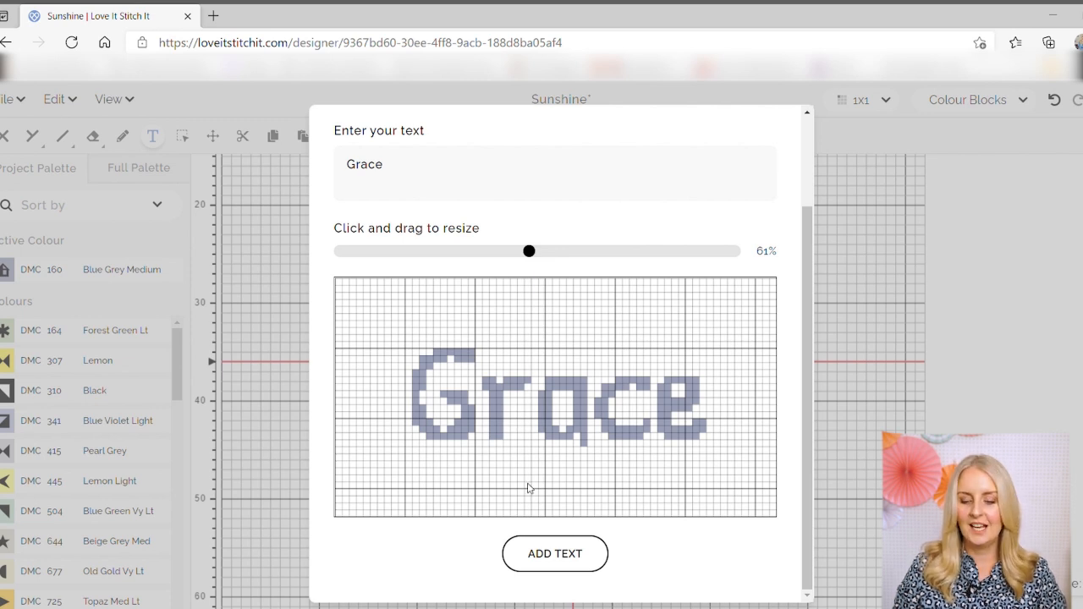
pyautogui.click(569, 562)
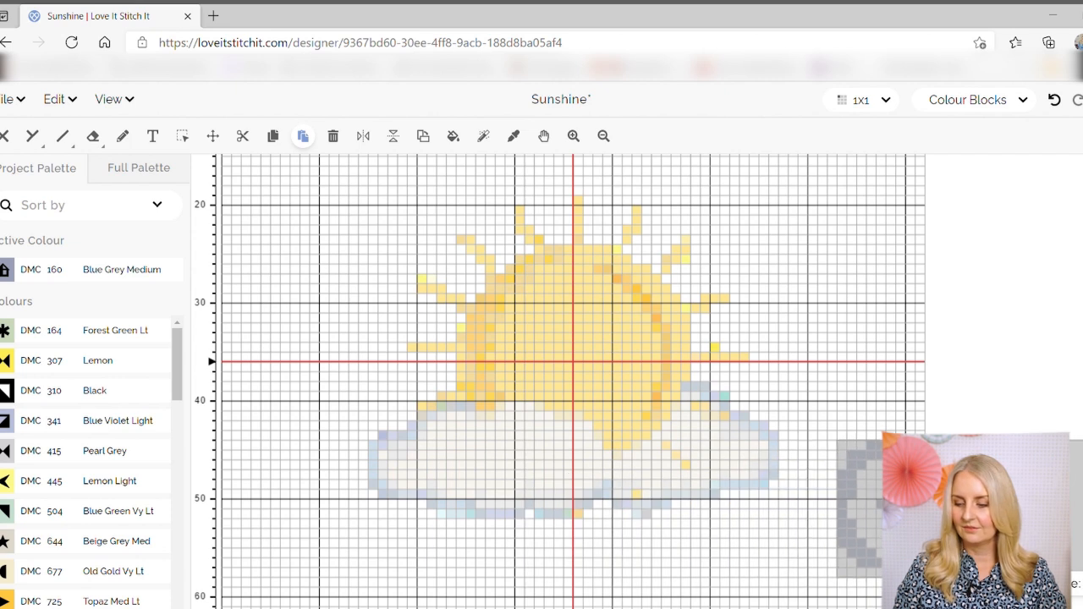
pyautogui.scroll(-1, 839, 441)
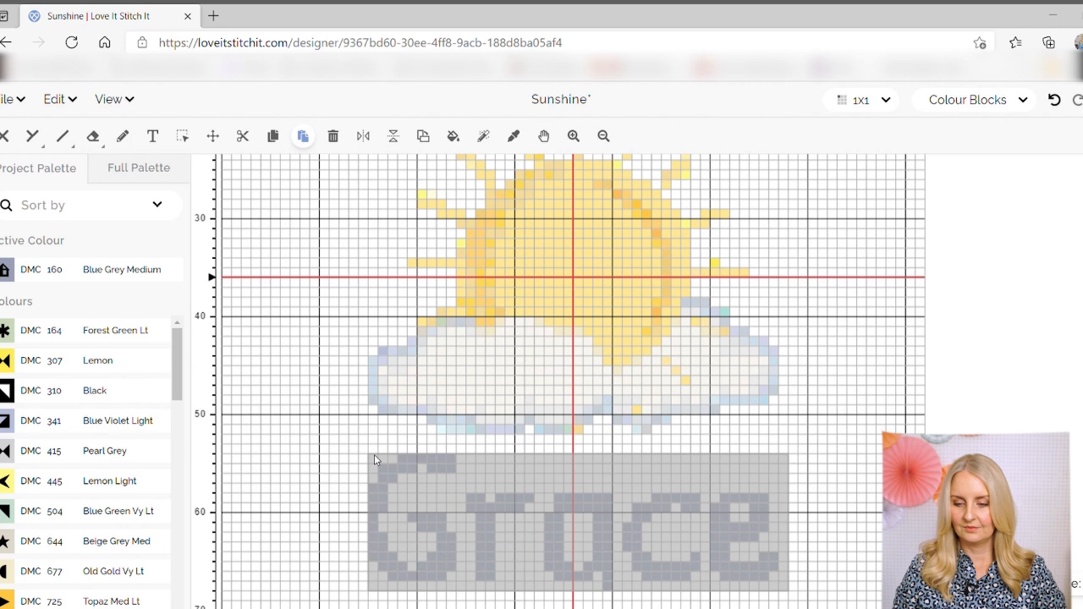
pyautogui.click(374, 459)
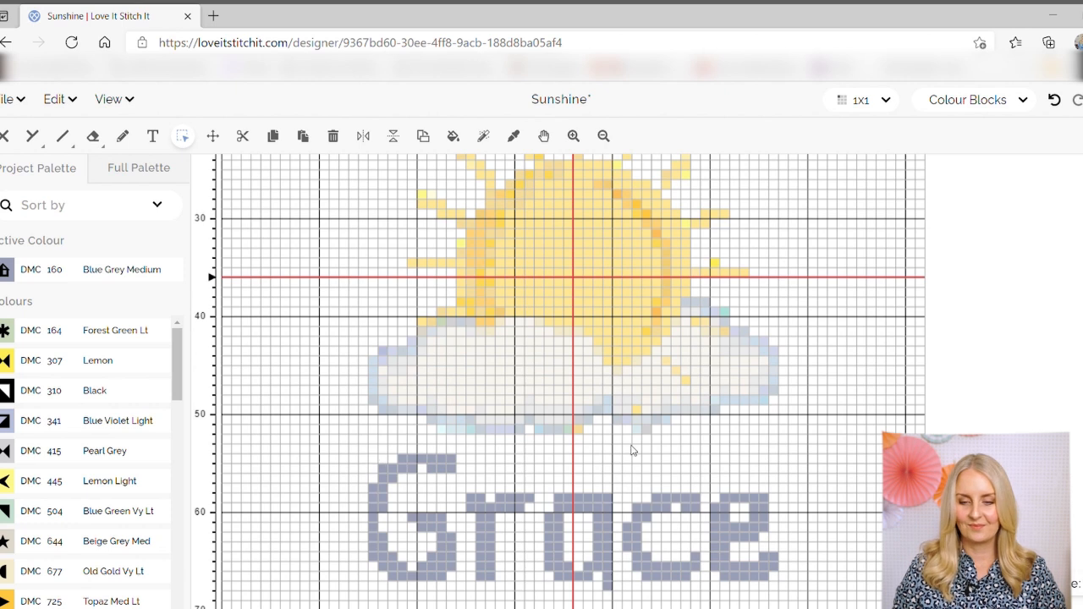
# Step: Erase the stray stitch hanging below the baseline of the letter "a" in the name
pyautogui.click(606, 137)
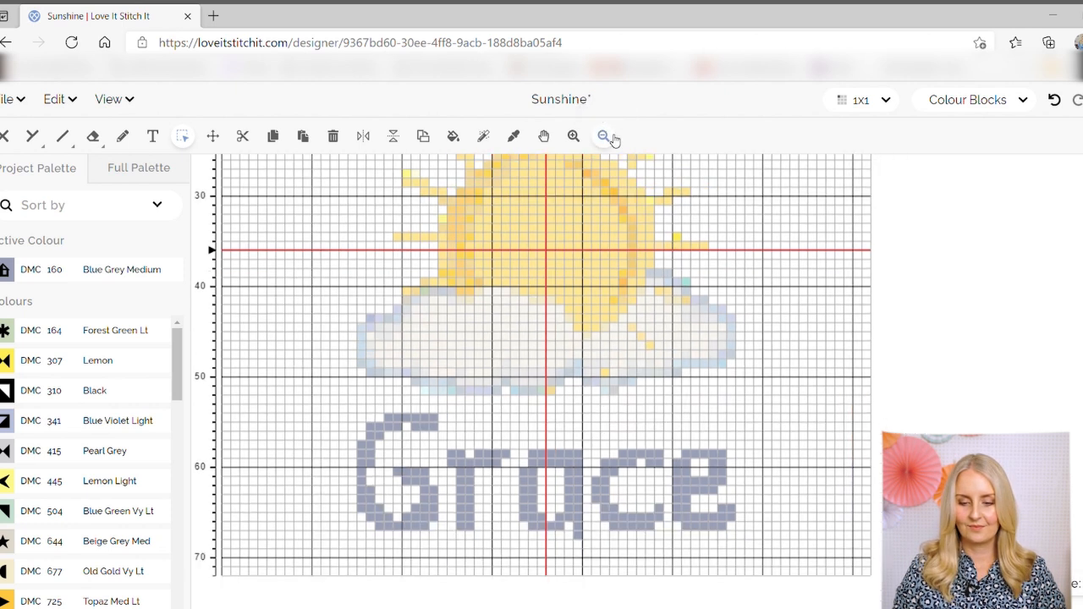
pyautogui.click(606, 138)
pyautogui.scroll(3, 519, 338)
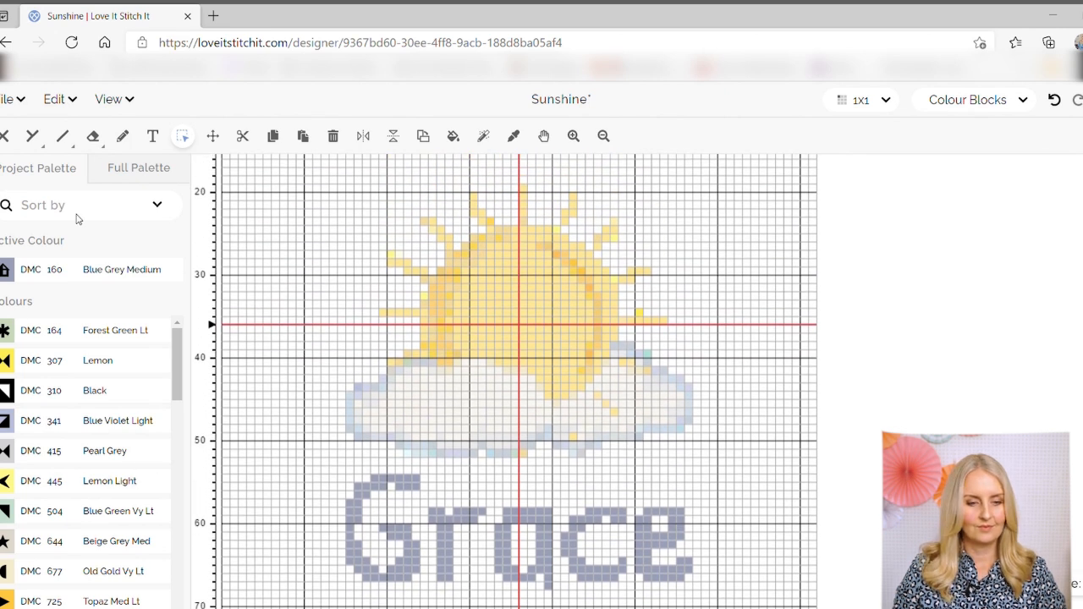
pyautogui.click(93, 137)
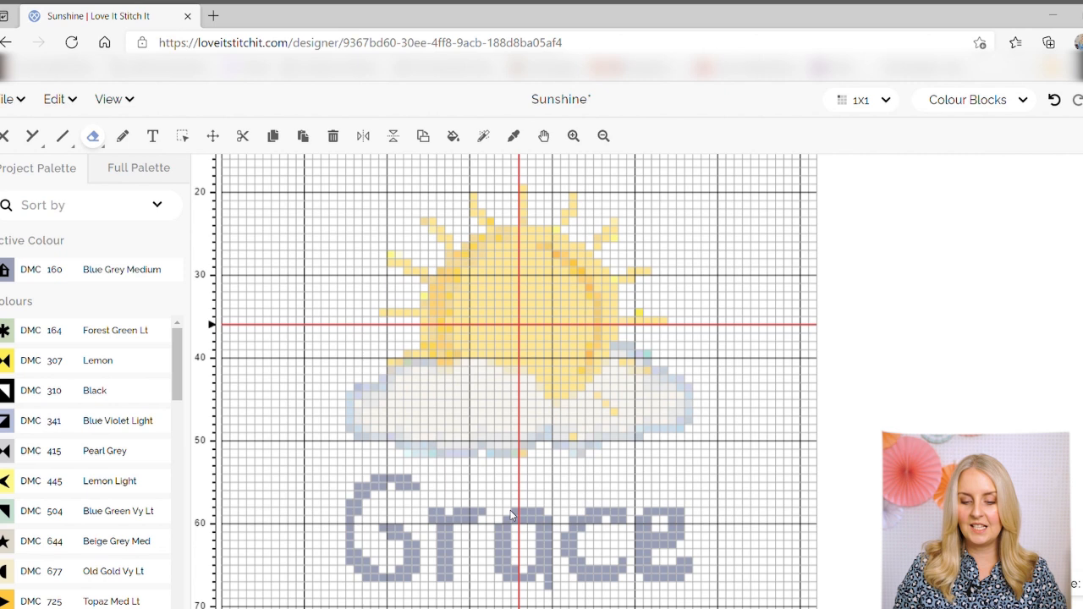
pyautogui.click(549, 587)
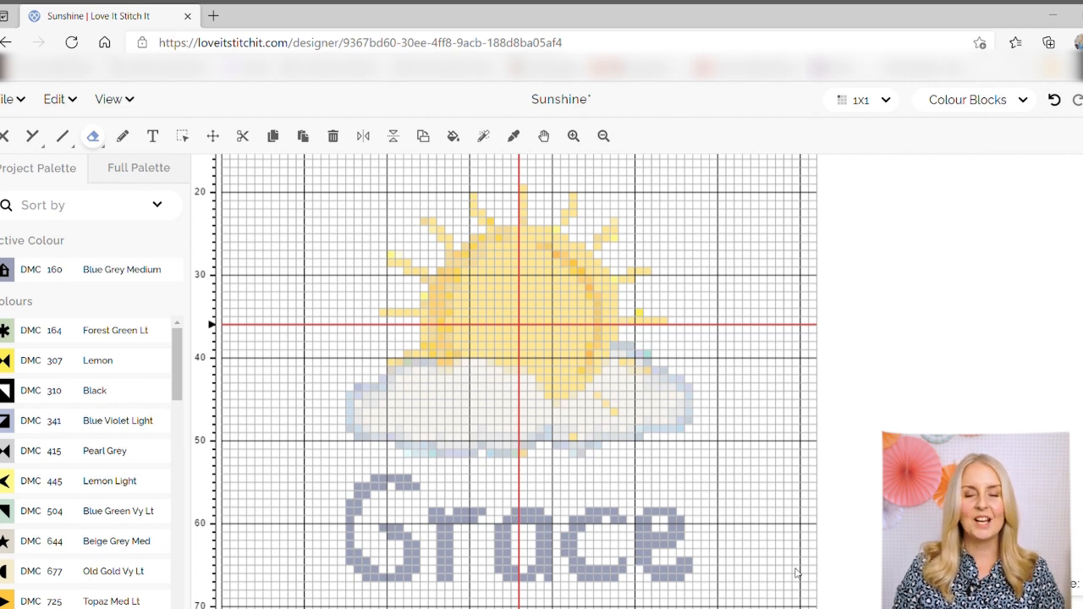